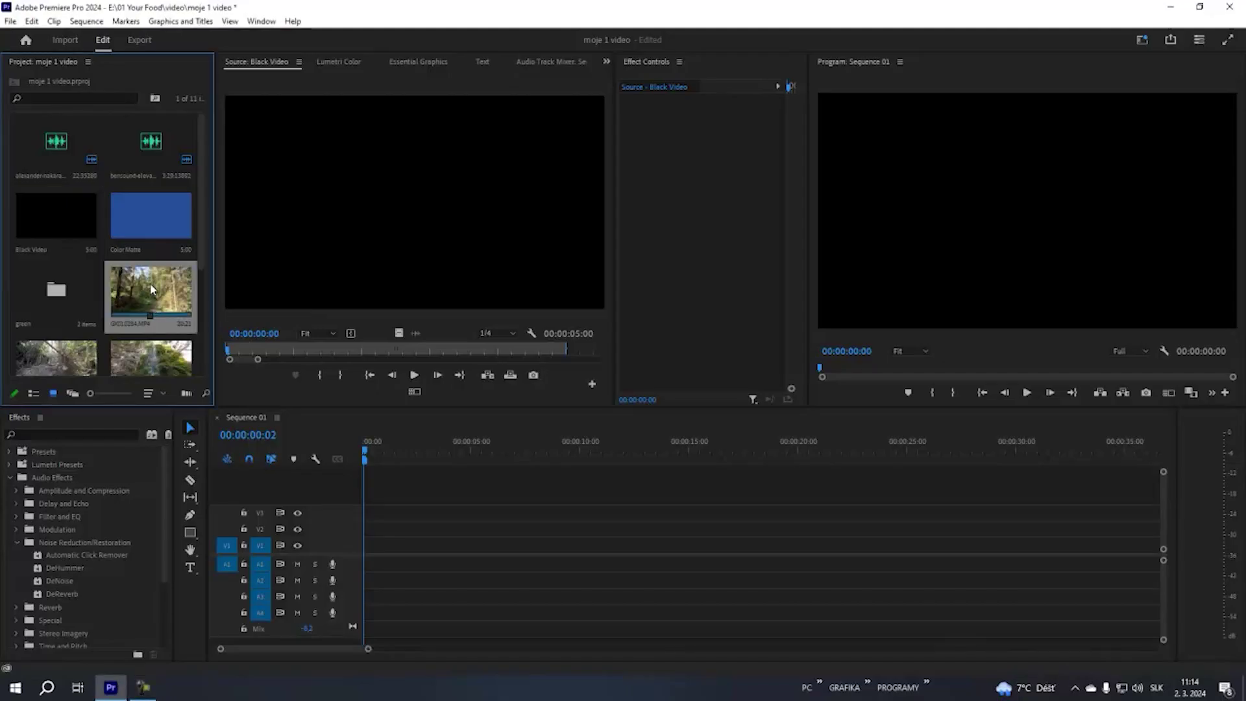
Place the forest clip GX010284.MP4 on the V1/A1 tracks of Sequence 01
{"action": "left_click_drag", "start_coordinate": [152, 289], "coordinate": [400, 508]}
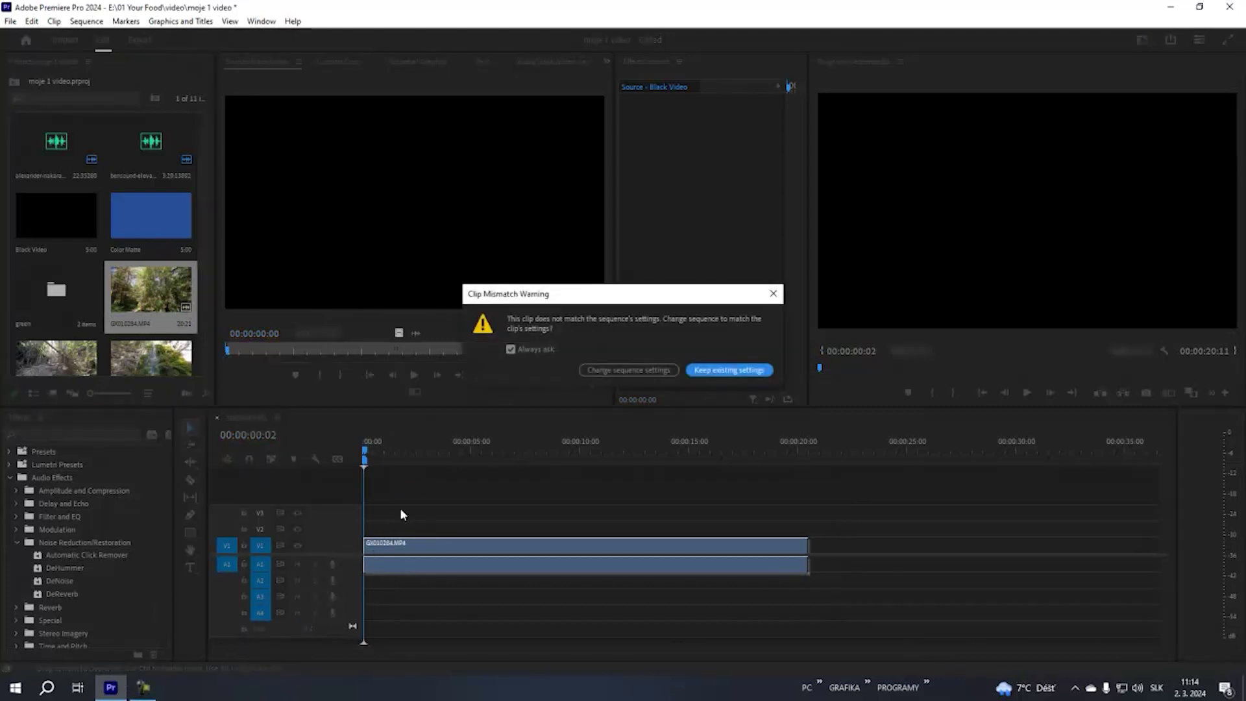
Keep the sequence's existing settings in the Clip Mismatch Warning
{"action": "left_click", "coordinate": [714, 375]}
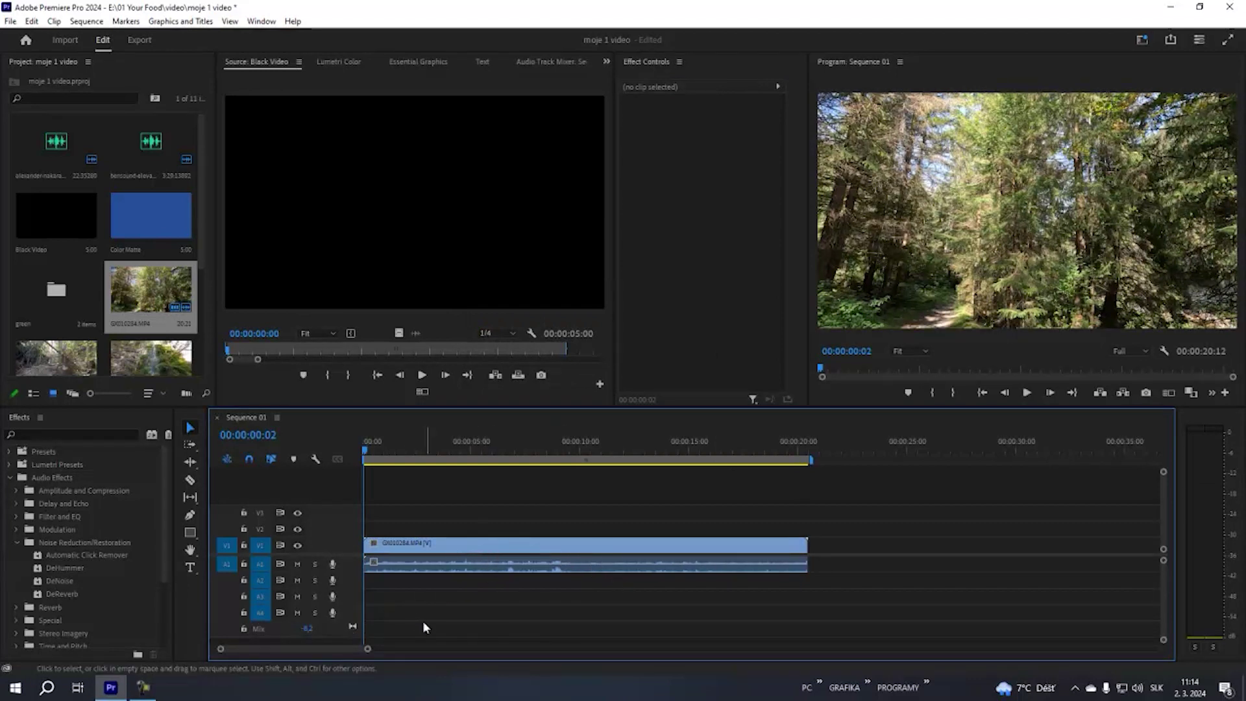
Enlarge the A1 track and select the forest clip to show its Motion, Opacity and Volume properties
{"action": "left_click_drag", "start_coordinate": [354, 571], "coordinate": [354, 606]}
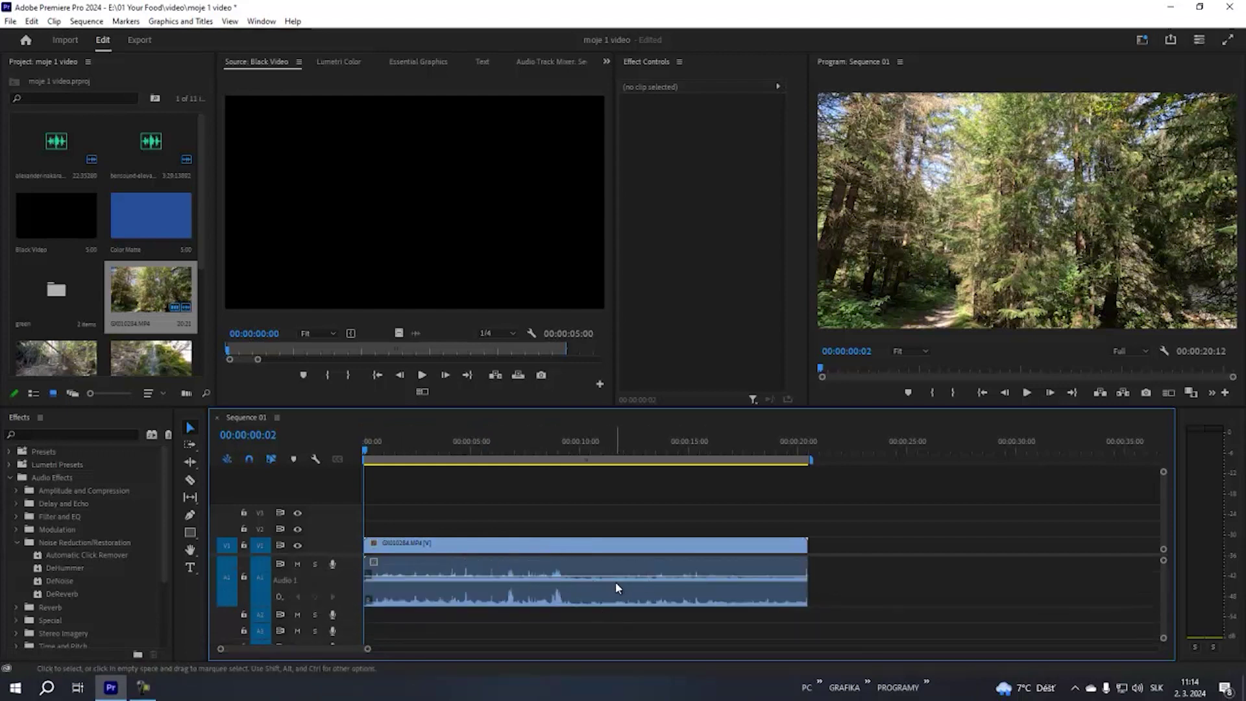
{"action": "left_click", "coordinate": [419, 568]}
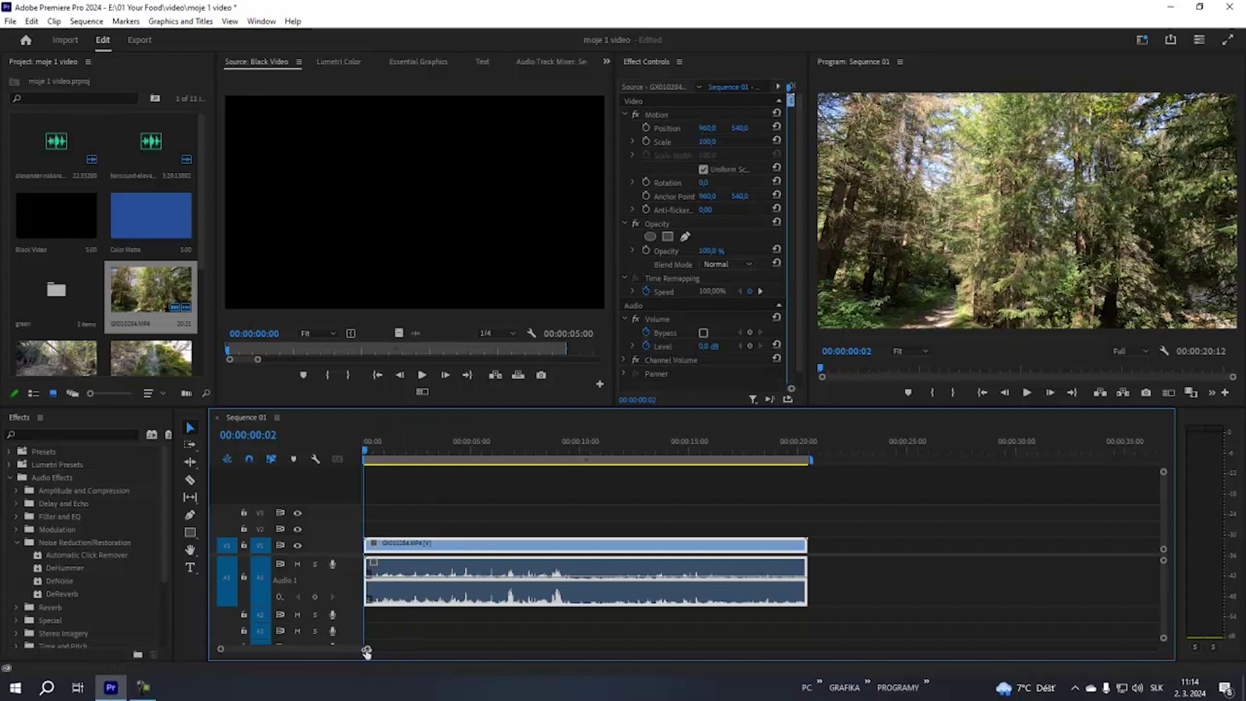
{"action": "left_click_drag", "start_coordinate": [367, 651], "coordinate": [323, 649]}
{"action": "left_click_drag", "start_coordinate": [364, 443], "coordinate": [392, 446]}
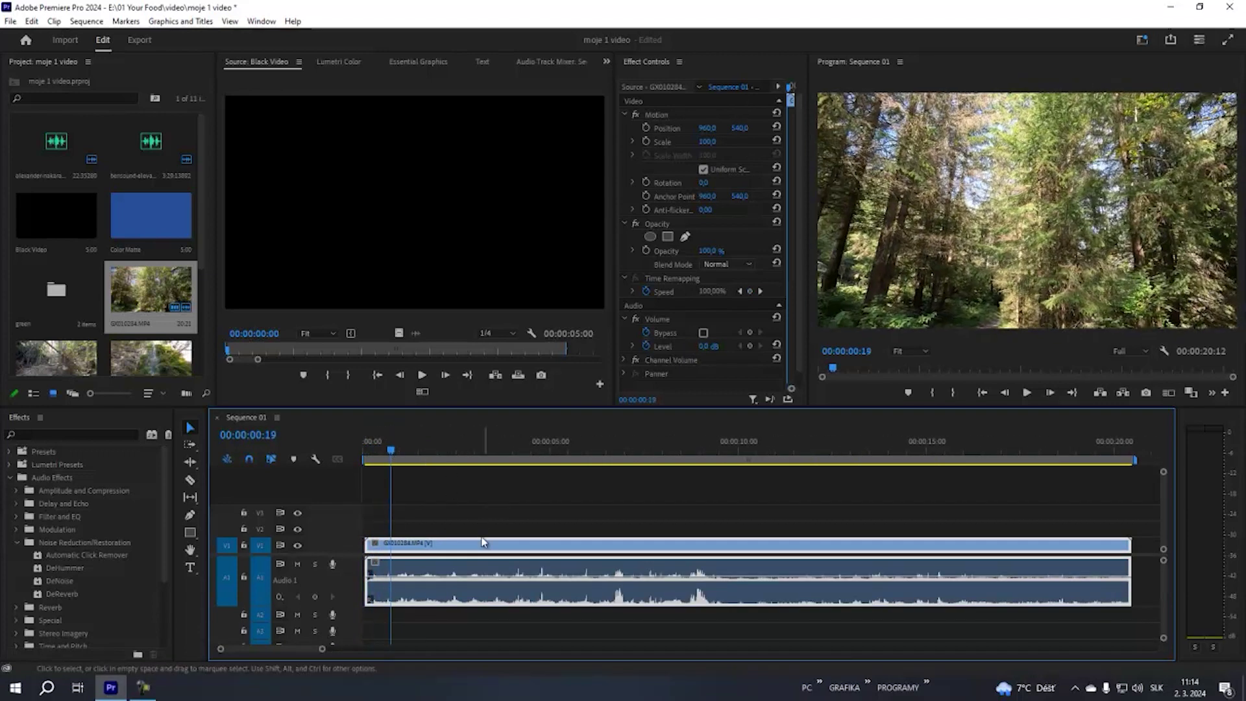
{"action": "left_click", "coordinate": [315, 596]}
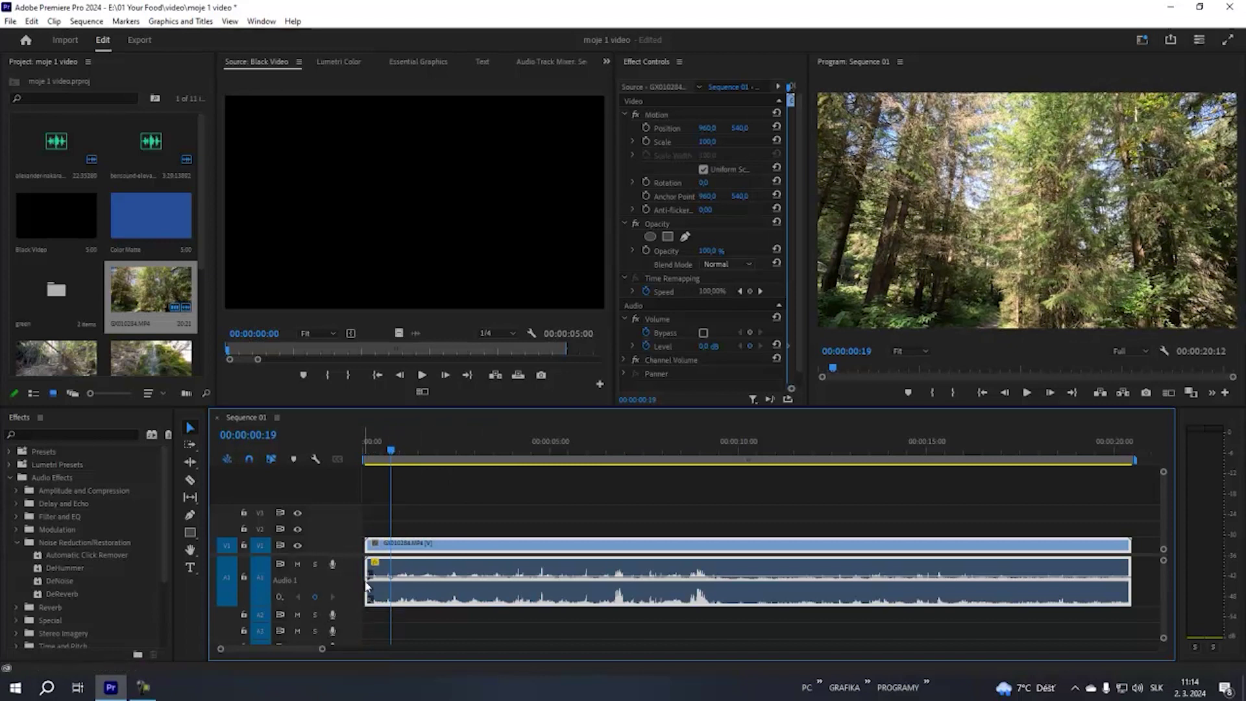
{"action": "left_click_drag", "start_coordinate": [391, 450], "coordinate": [371, 452]}
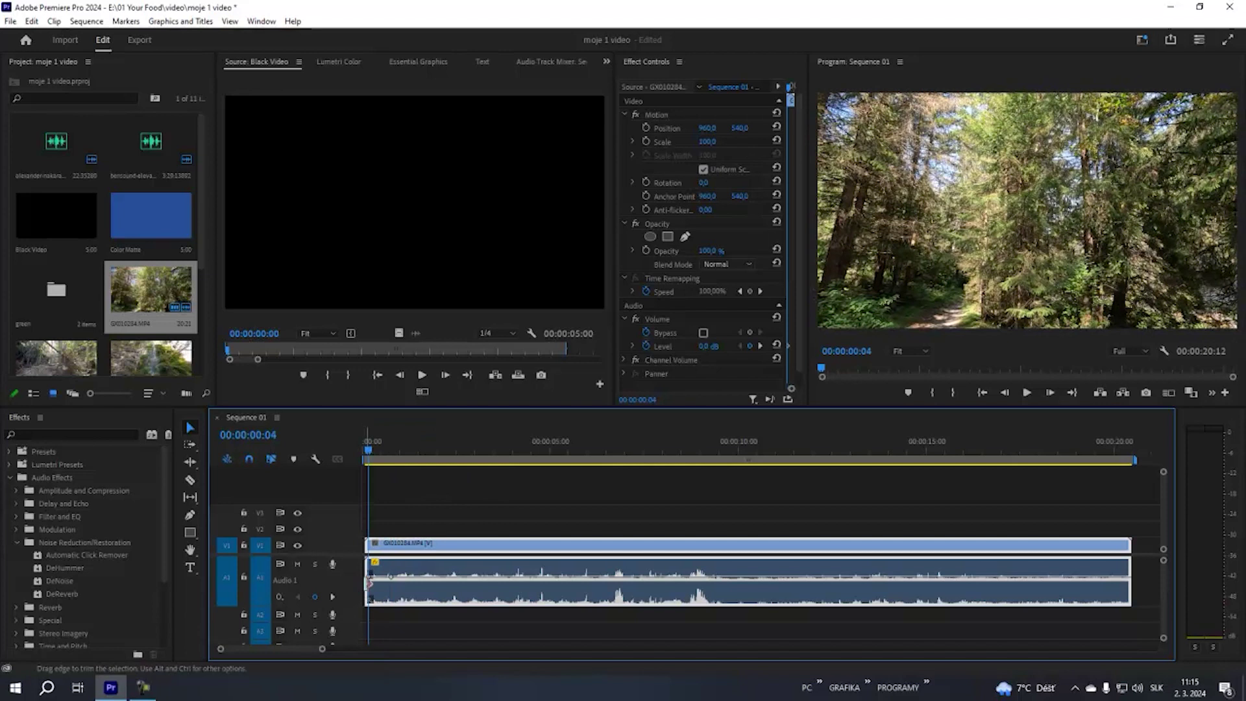
{"action": "left_click_drag", "start_coordinate": [370, 580], "coordinate": [366, 607]}
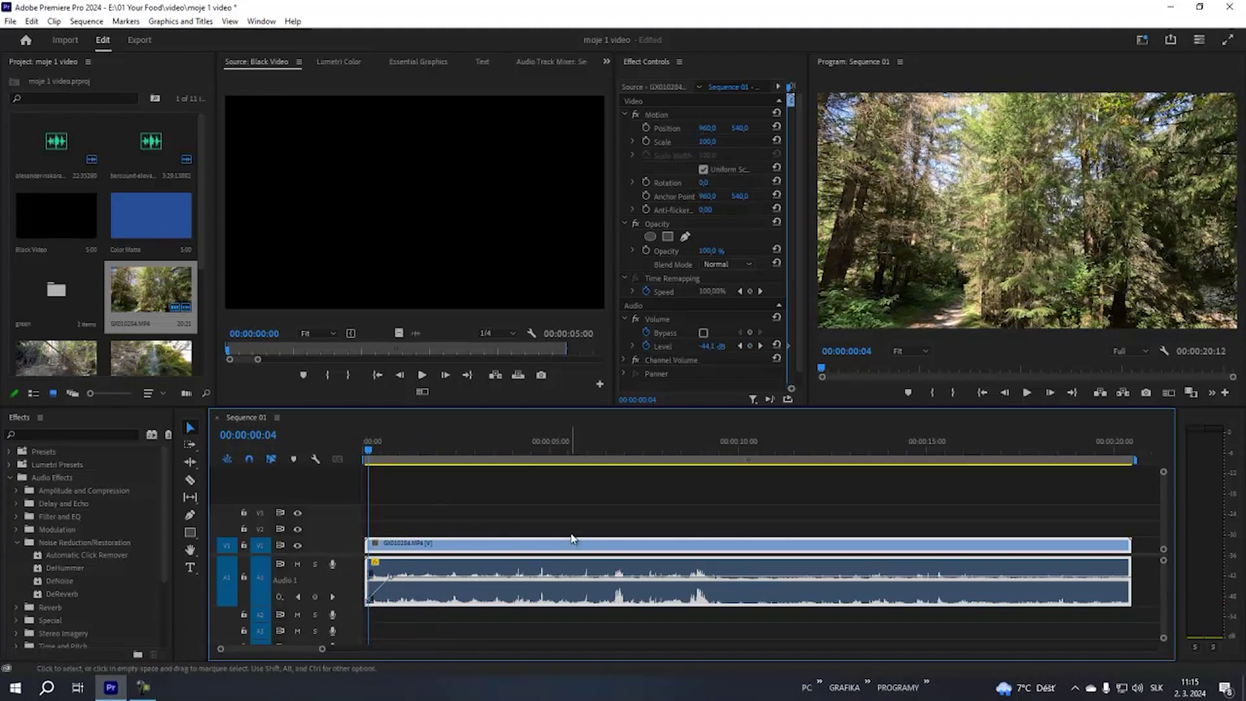
{"action": "left_click", "coordinate": [31, 20]}
{"action": "left_click", "coordinate": [47, 37]}
{"action": "left_click", "coordinate": [31, 20]}
{"action": "left_click", "coordinate": [31, 22]}
{"action": "left_click", "coordinate": [31, 21]}
{"action": "left_click", "coordinate": [47, 37]}
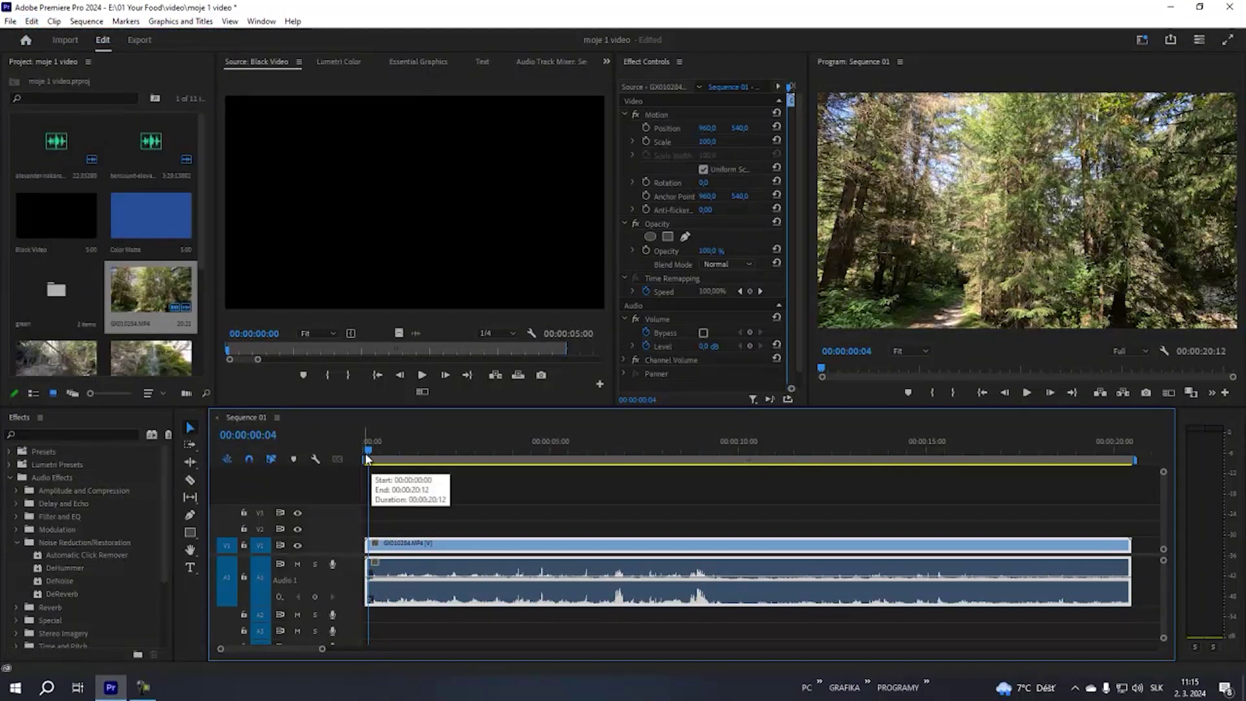
{"action": "left_click_drag", "start_coordinate": [371, 466], "coordinate": [387, 459]}
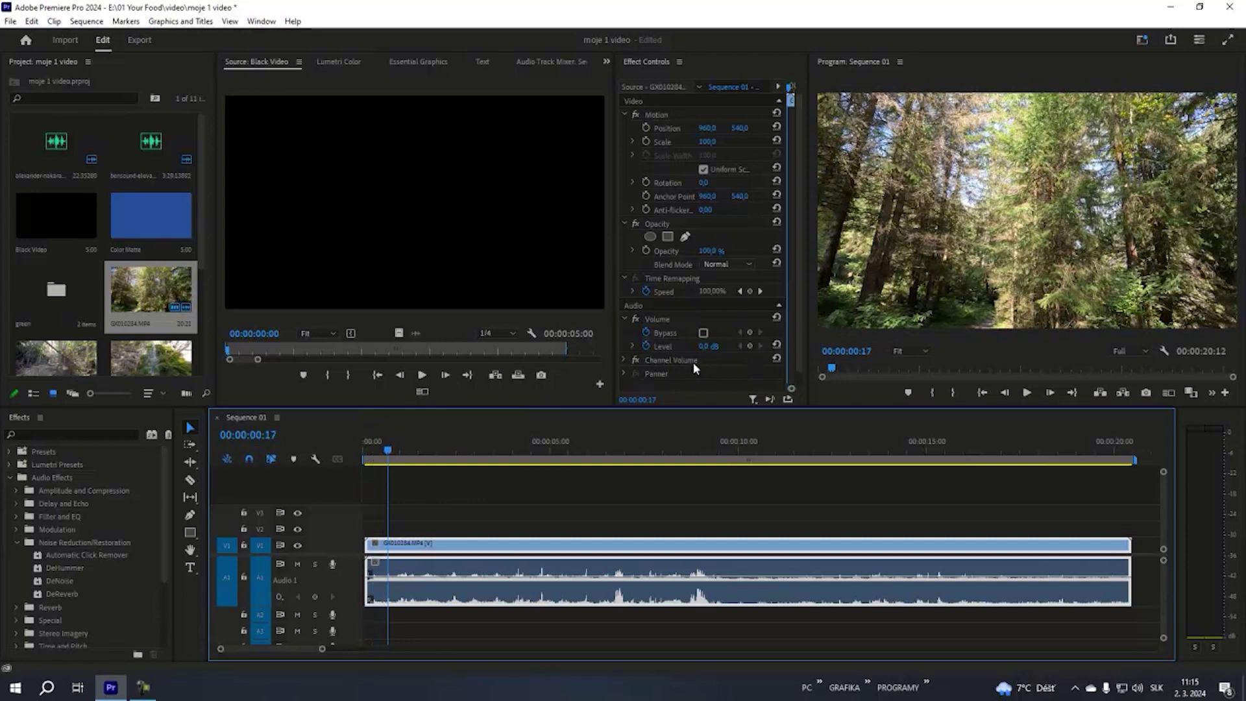
{"action": "left_click", "coordinate": [750, 346]}
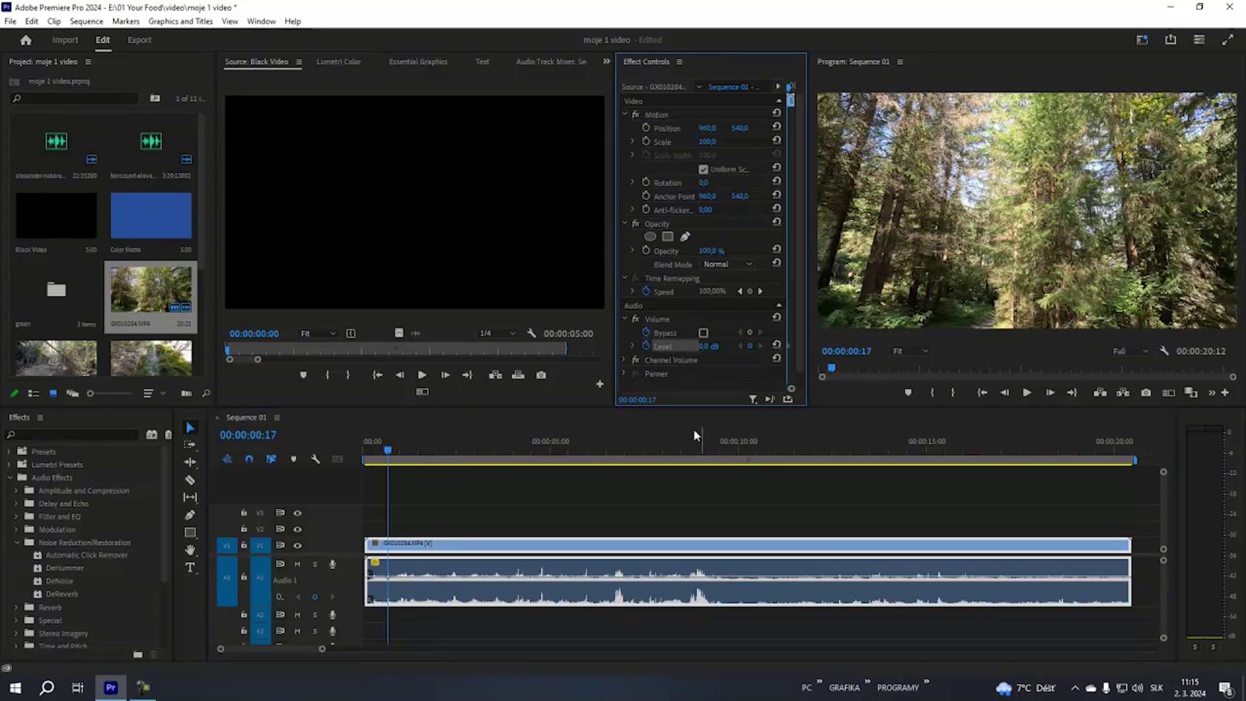
{"action": "left_click_drag", "start_coordinate": [387, 461], "coordinate": [368, 462]}
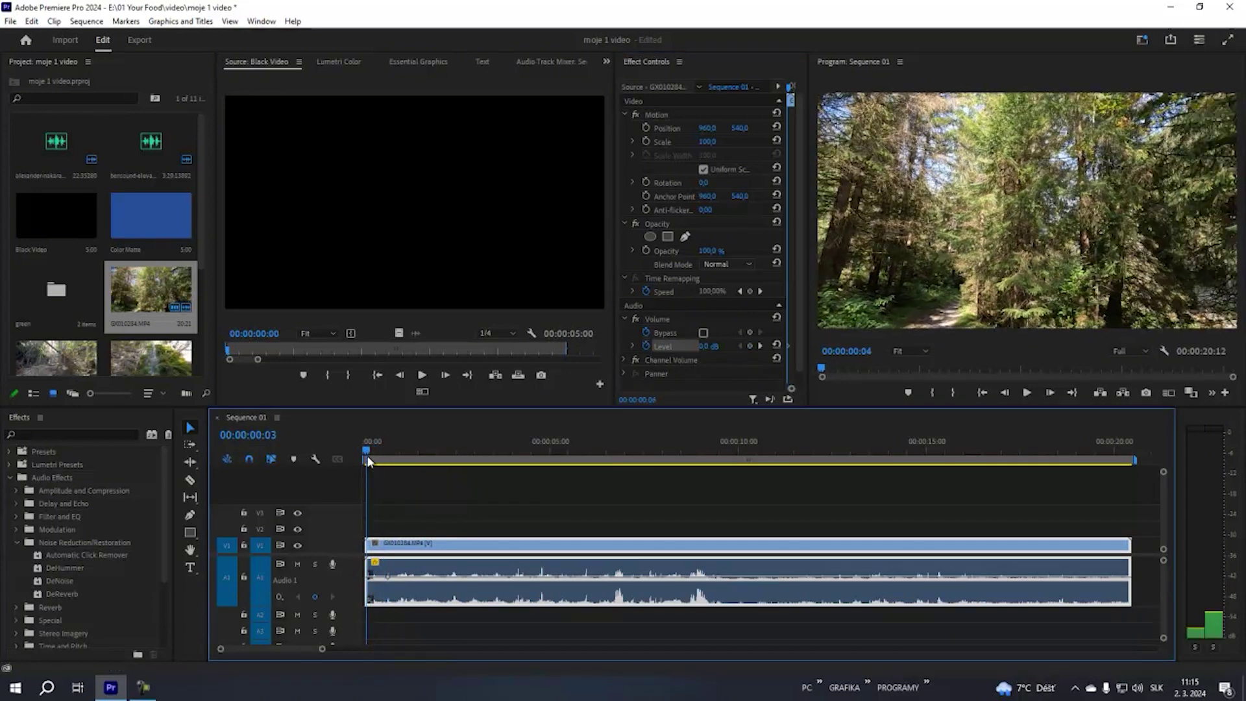
{"action": "left_click_drag", "start_coordinate": [702, 350], "coordinate": [688, 350]}
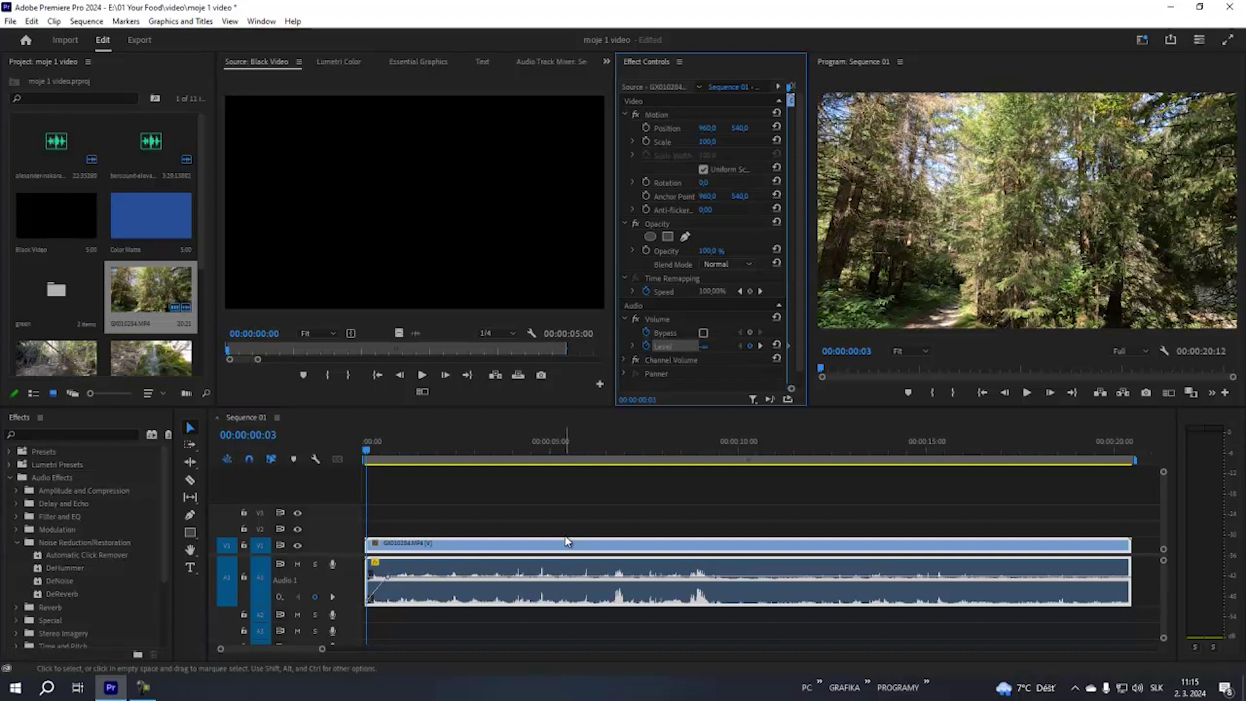
{"action": "left_click", "coordinate": [32, 21]}
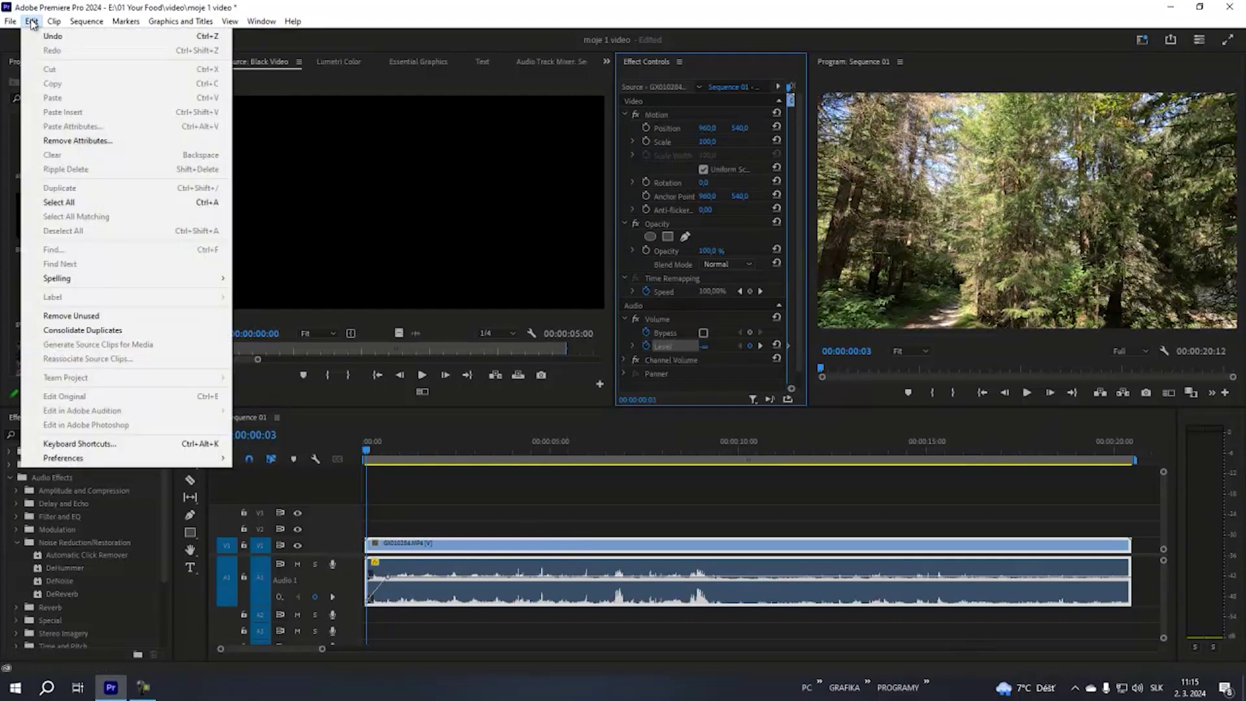
{"action": "left_click", "coordinate": [41, 36]}
{"action": "left_click", "coordinate": [32, 21]}
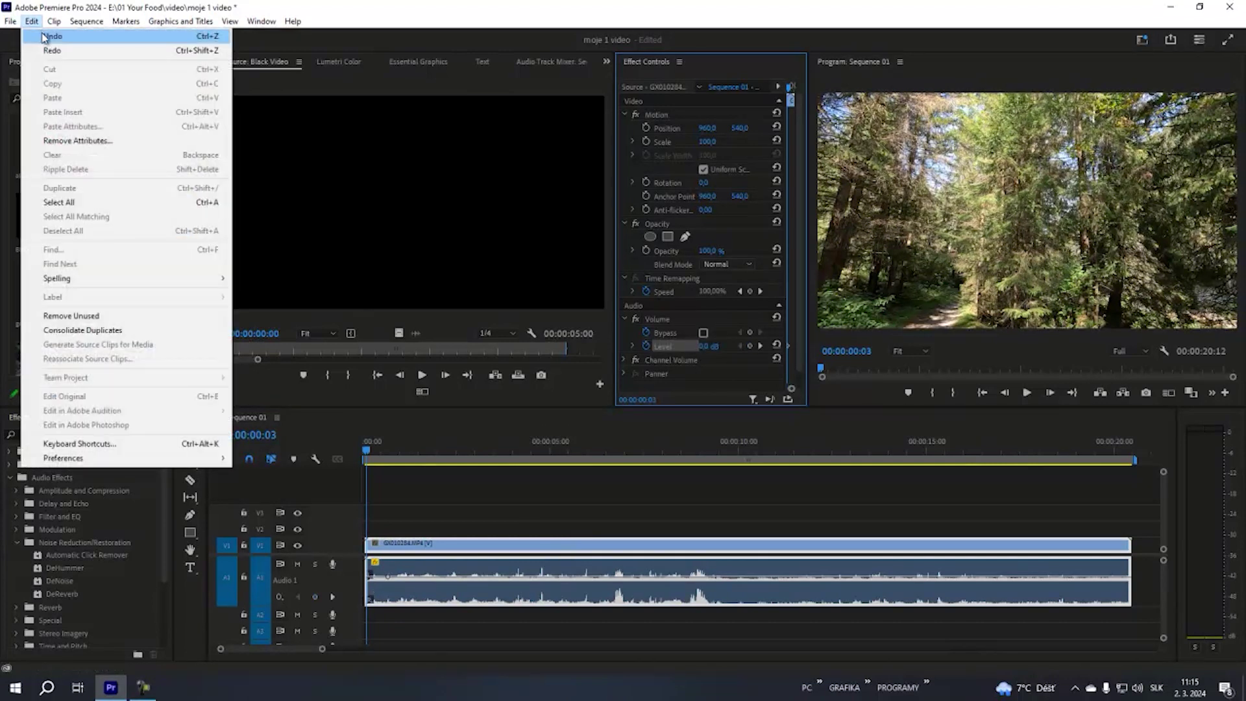
{"action": "left_click", "coordinate": [44, 37]}
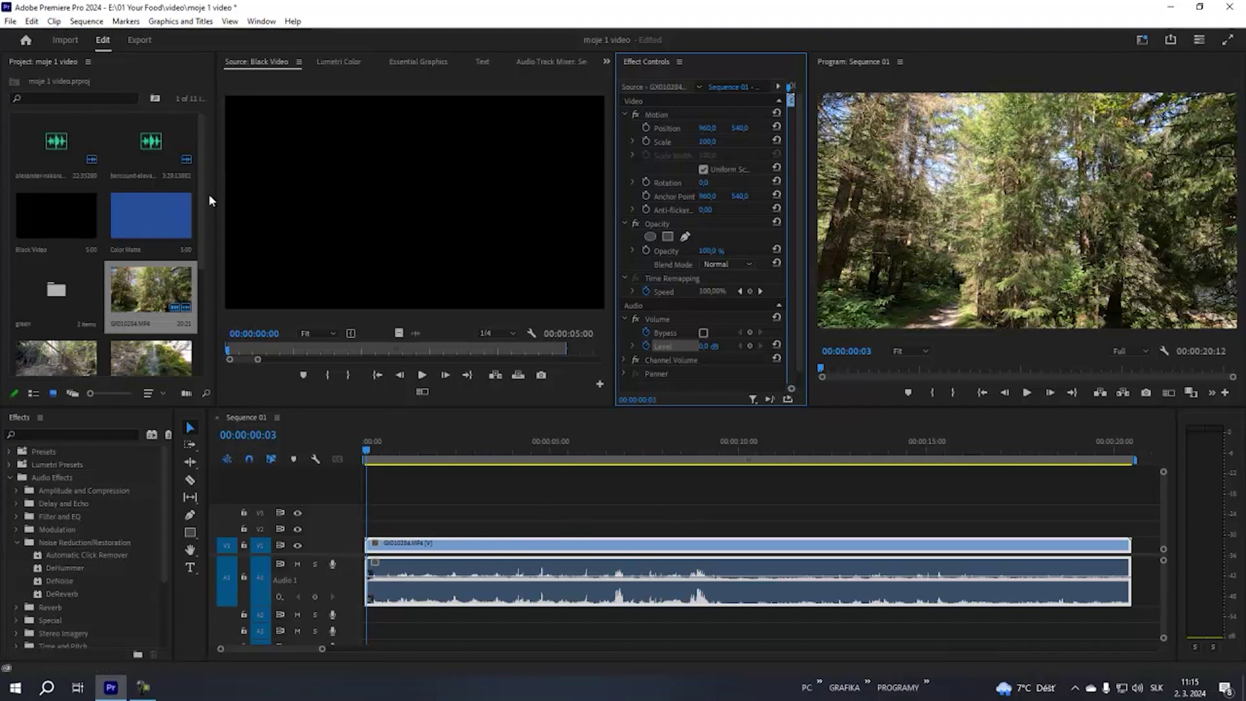
Place the first music clip on A2, then enlarge the timeline and expand A2's waveform
{"action": "left_click", "coordinate": [57, 142]}
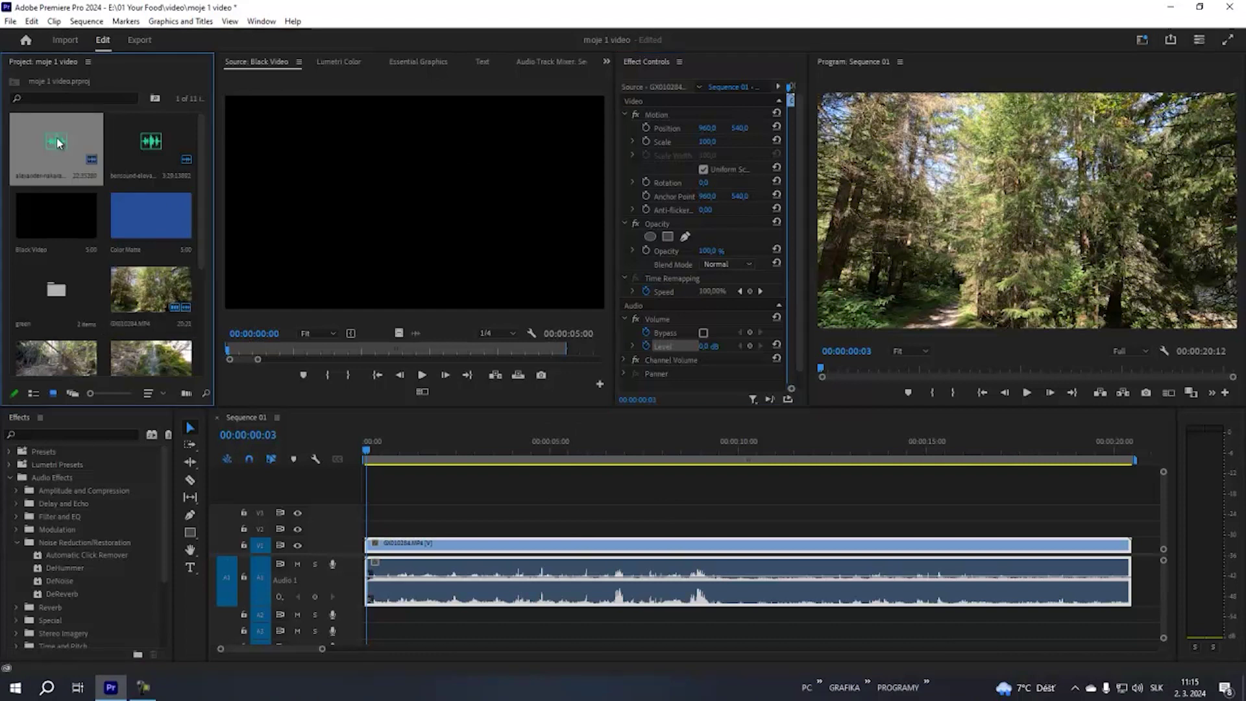
{"action": "left_click_drag", "start_coordinate": [253, 336], "coordinate": [369, 618]}
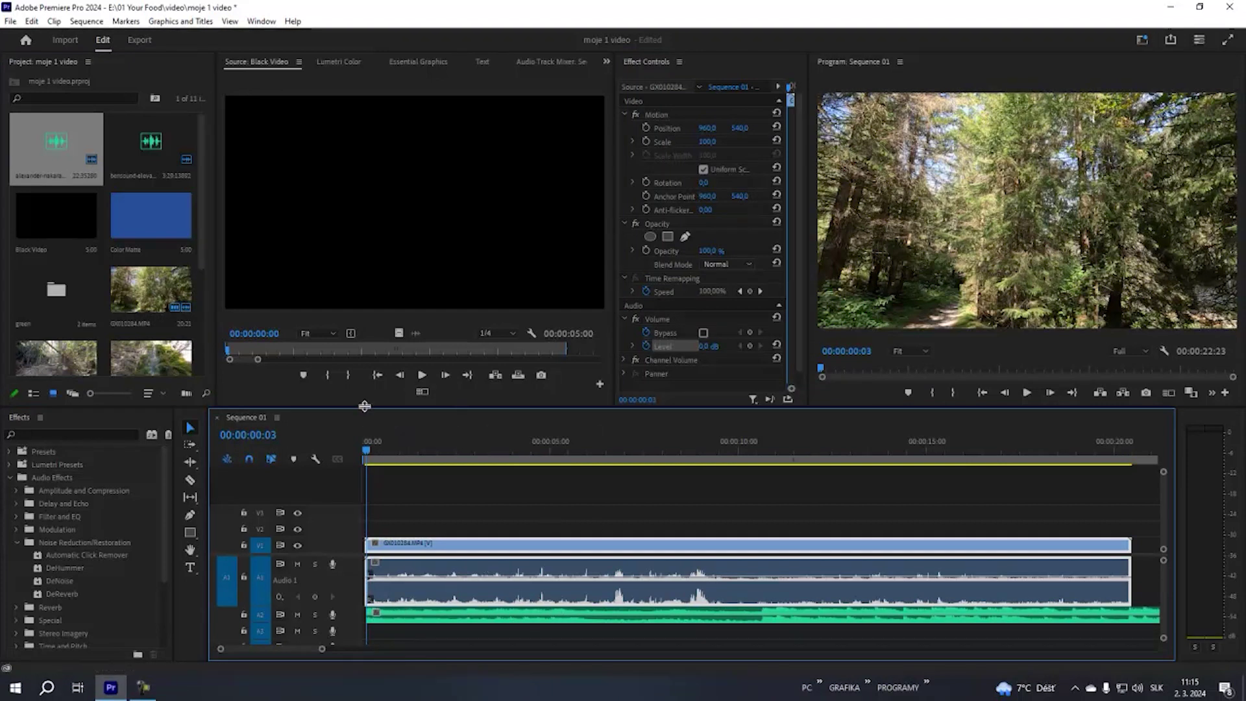
{"action": "left_click_drag", "start_coordinate": [364, 406], "coordinate": [364, 331]}
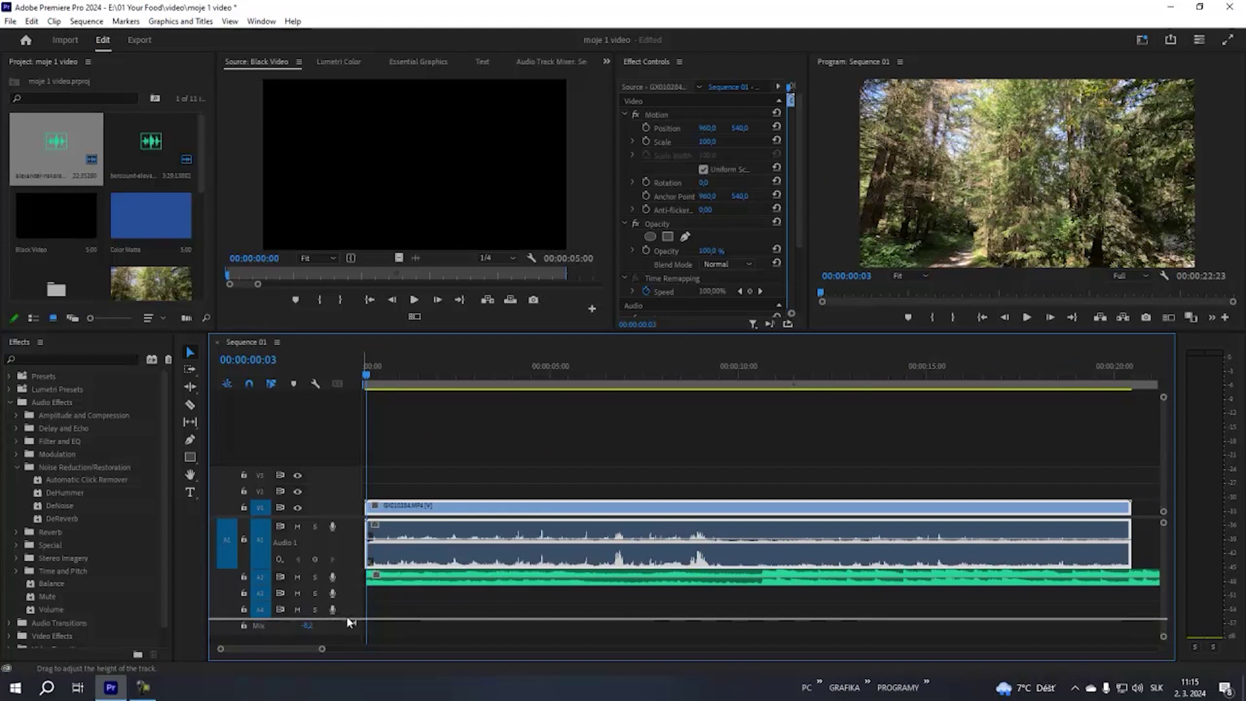
{"action": "double_click", "coordinate": [348, 584]}
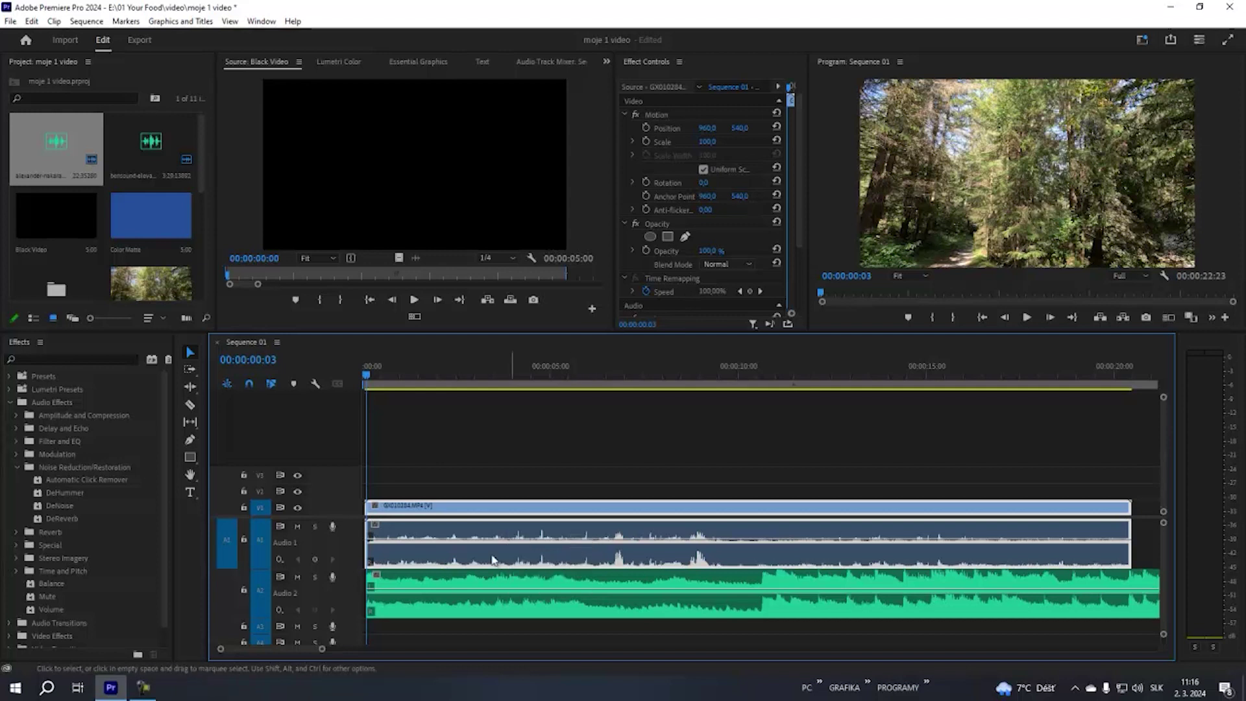
Unlink the forest video from its audio and delete the original audio from A1
{"action": "left_click", "coordinate": [297, 527]}
{"action": "left_click", "coordinate": [298, 527]}
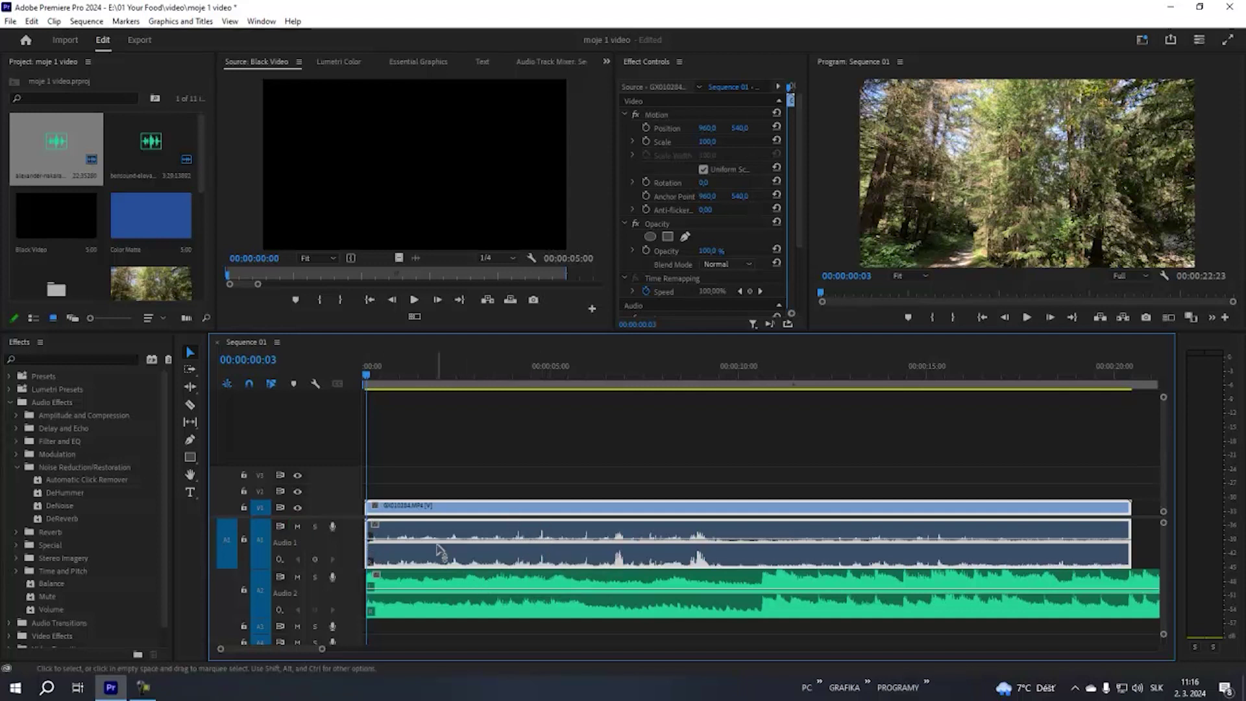
{"action": "right_click", "coordinate": [481, 511]}
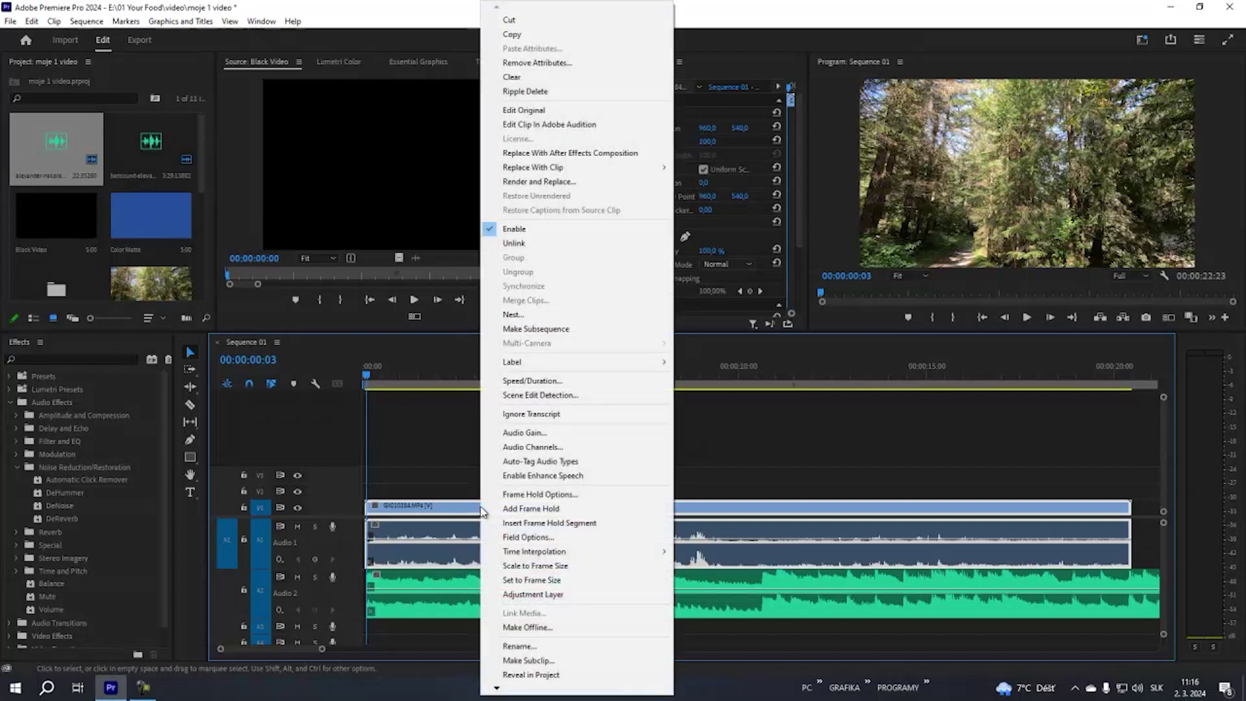
{"action": "left_click", "coordinate": [523, 244]}
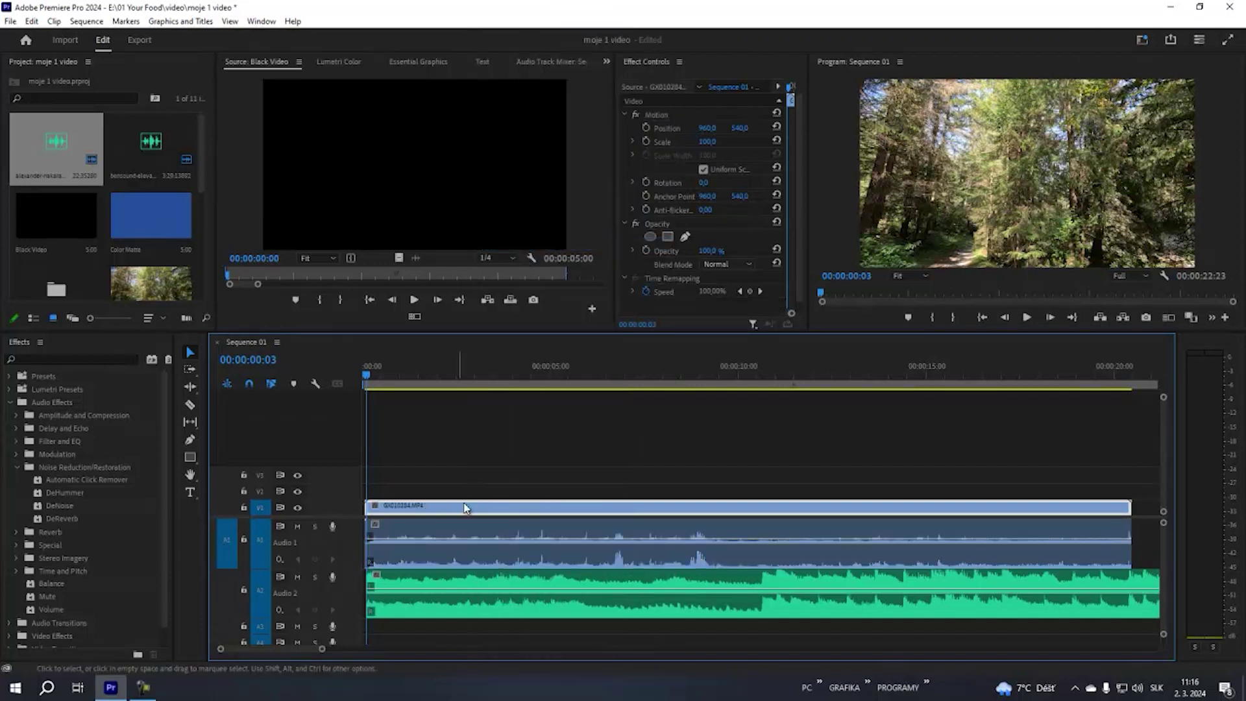
{"action": "left_click", "coordinate": [477, 524]}
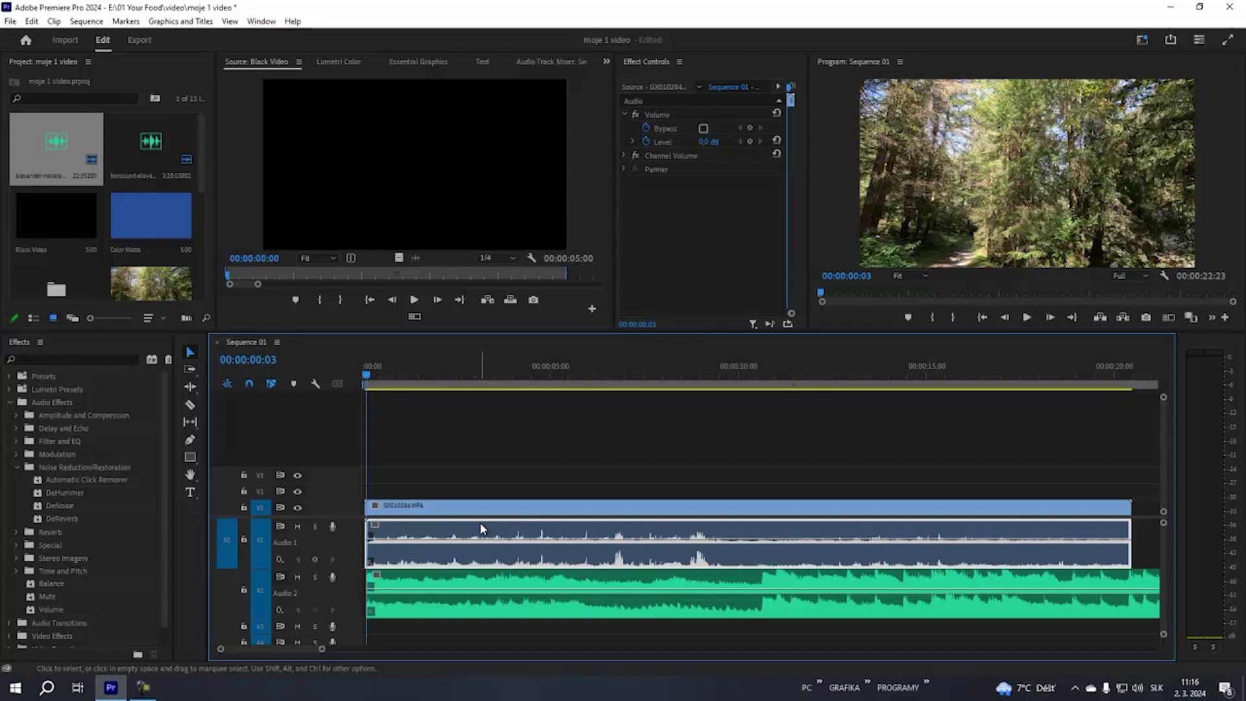
{"action": "key", "text": "Delete"}
Move the music clip from A2 up to A1 and restore Audio 2's normal height
{"action": "left_click", "coordinate": [469, 583]}
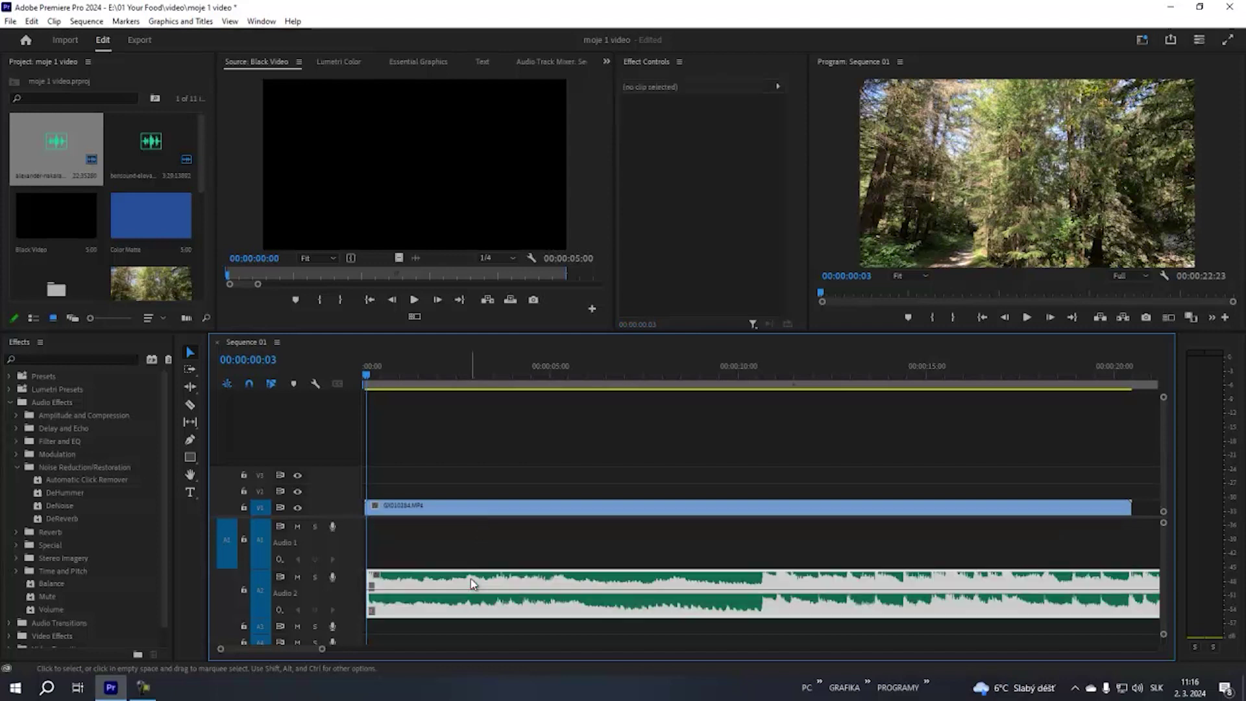
{"action": "left_click_drag", "start_coordinate": [464, 582], "coordinate": [464, 533]}
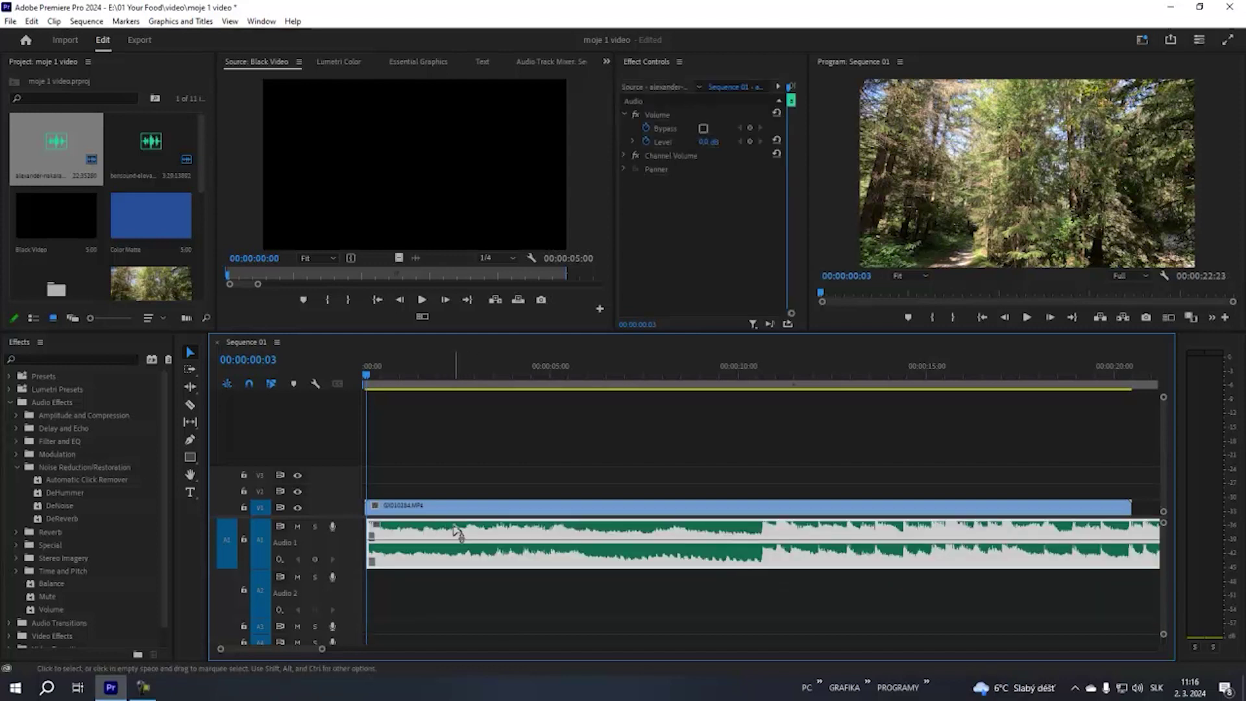
{"action": "left_click_drag", "start_coordinate": [350, 615], "coordinate": [347, 599]}
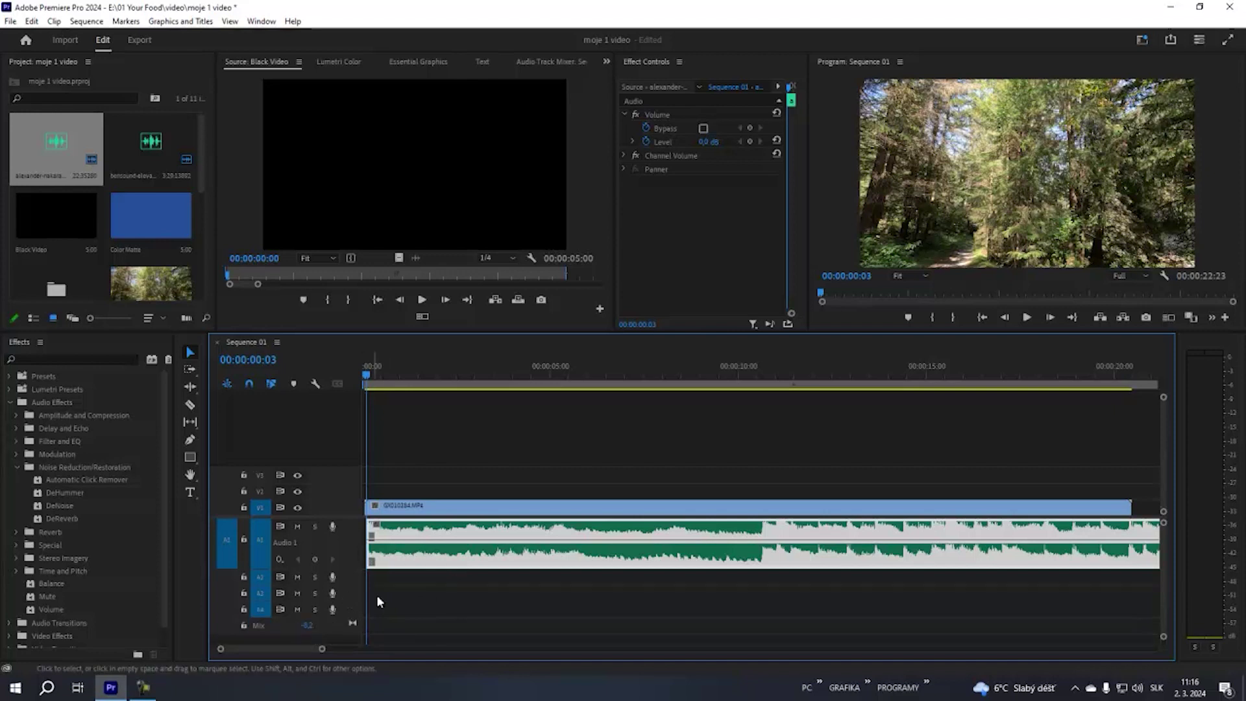
Add a volume keyframe at frame 3 of the music, pull it to silence, and preview the fade-in
{"action": "left_click_drag", "start_coordinate": [368, 374], "coordinate": [383, 381]}
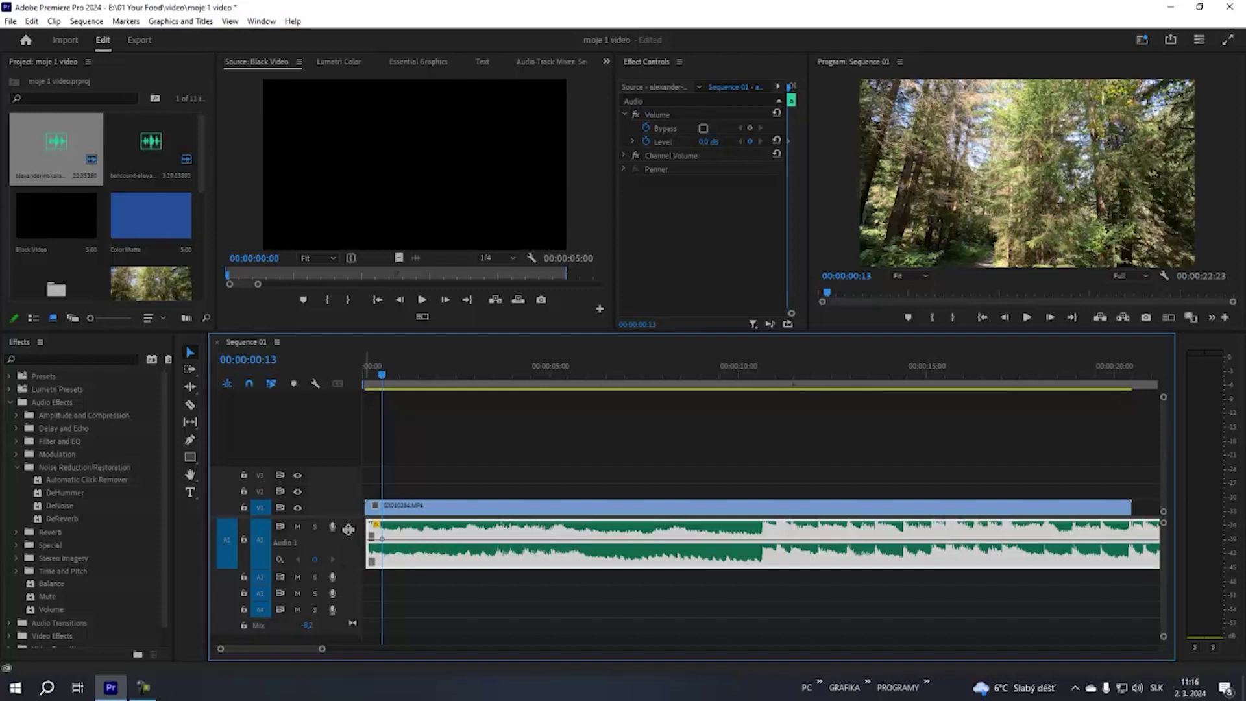
{"action": "left_click_drag", "start_coordinate": [396, 381], "coordinate": [370, 375]}
{"action": "left_click", "coordinate": [389, 506]}
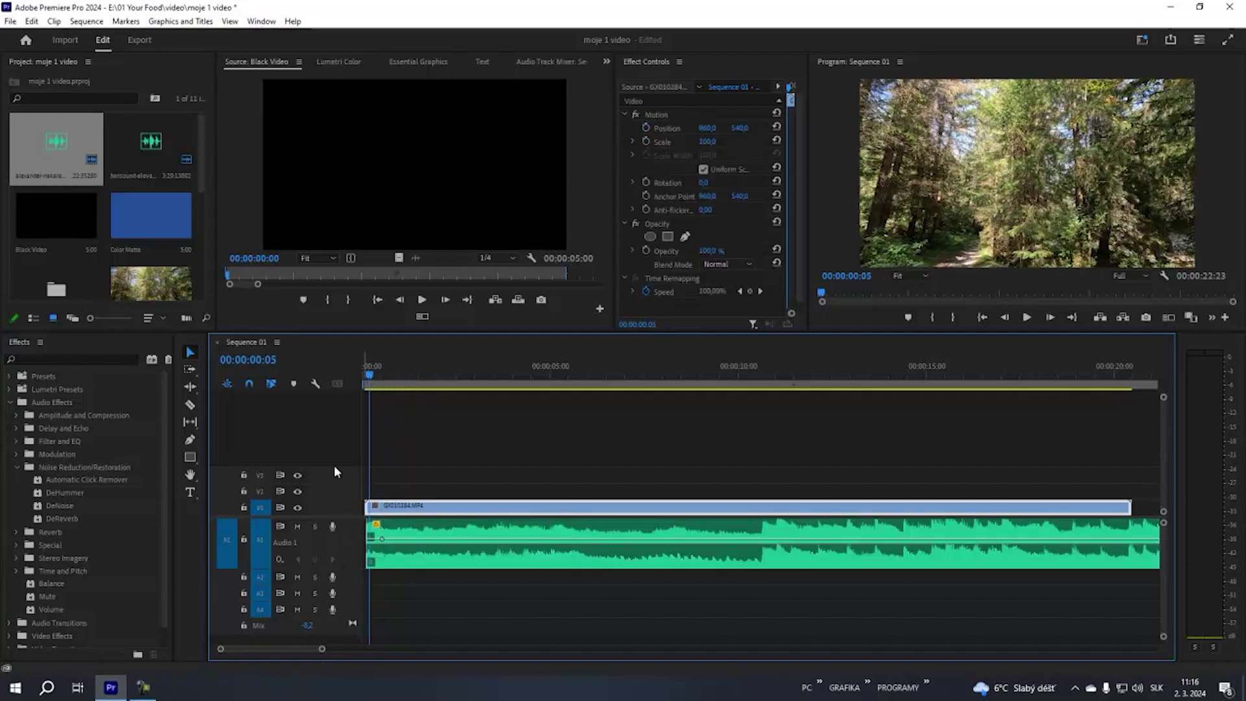
{"action": "left_click_drag", "start_coordinate": [371, 375], "coordinate": [367, 376]}
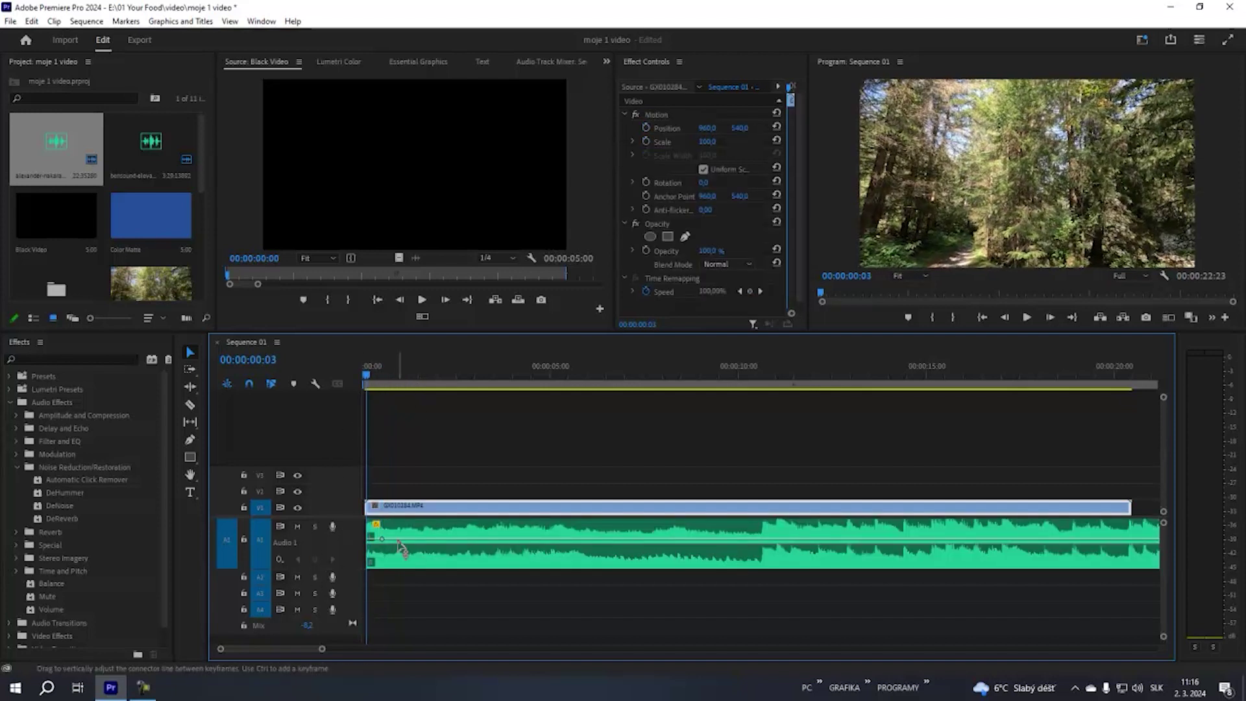
{"action": "left_click", "coordinate": [409, 529]}
{"action": "left_click", "coordinate": [316, 560]}
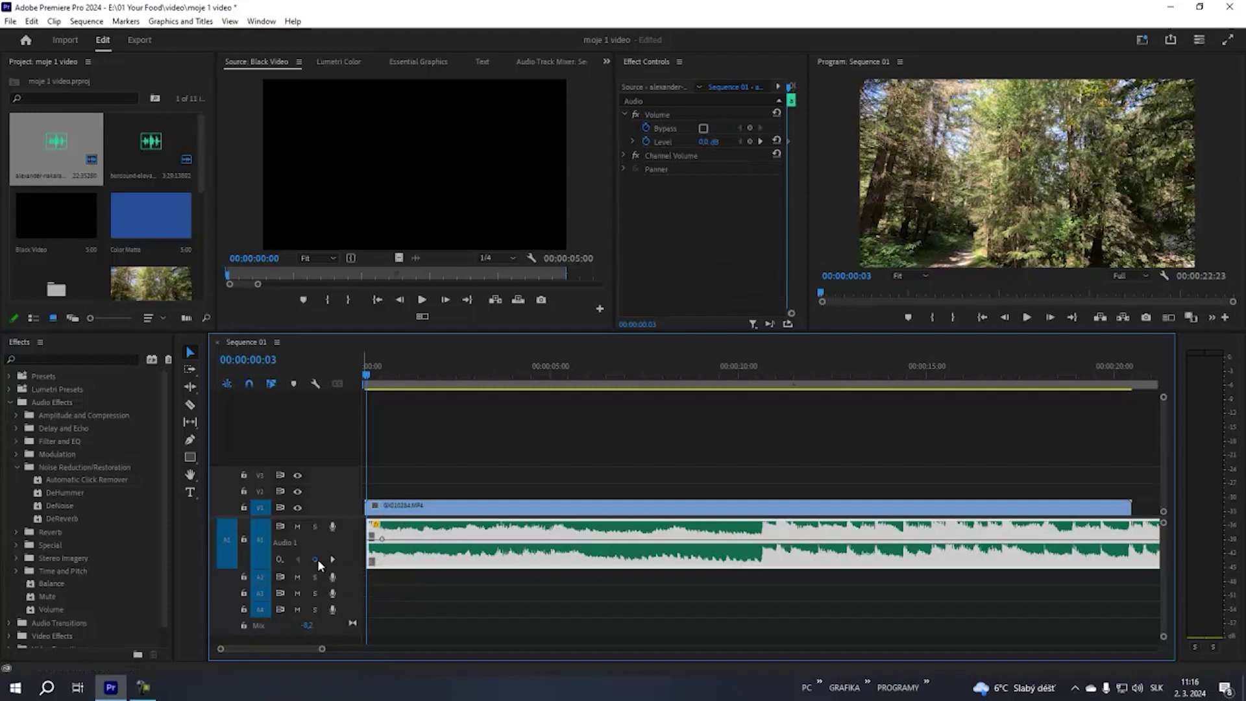
{"action": "left_click_drag", "start_coordinate": [364, 539], "coordinate": [365, 571]}
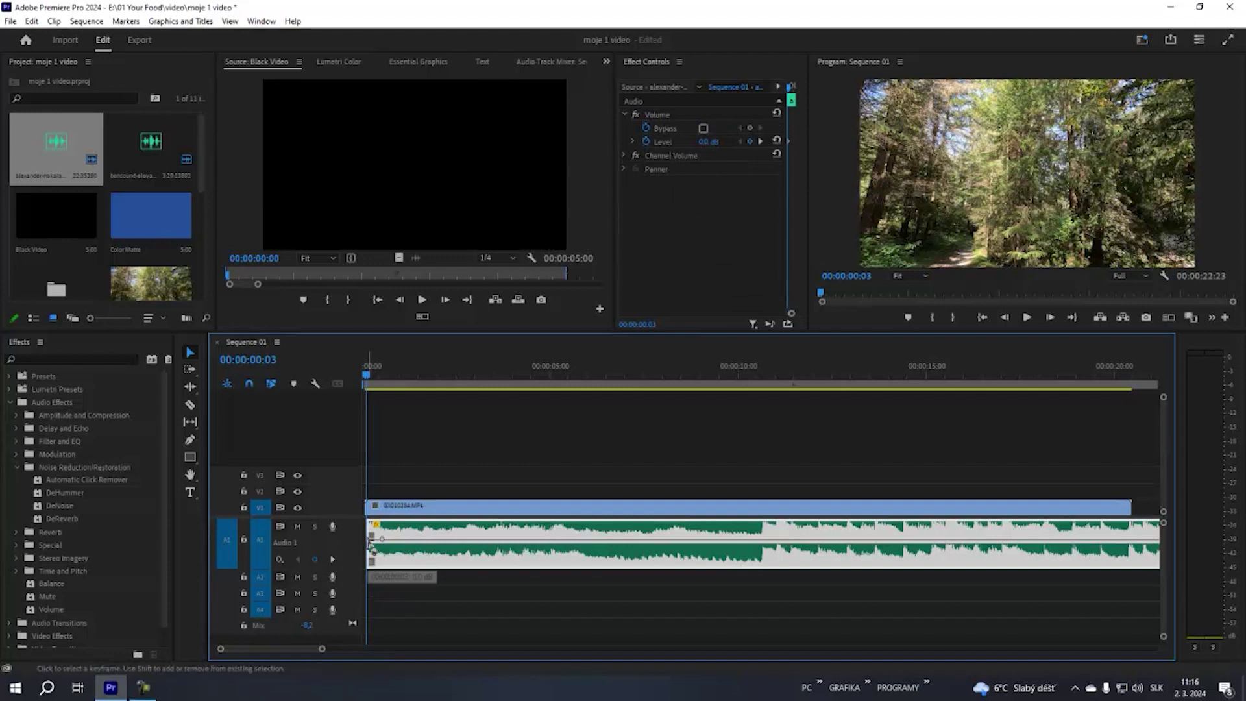
{"action": "key", "text": "space"}
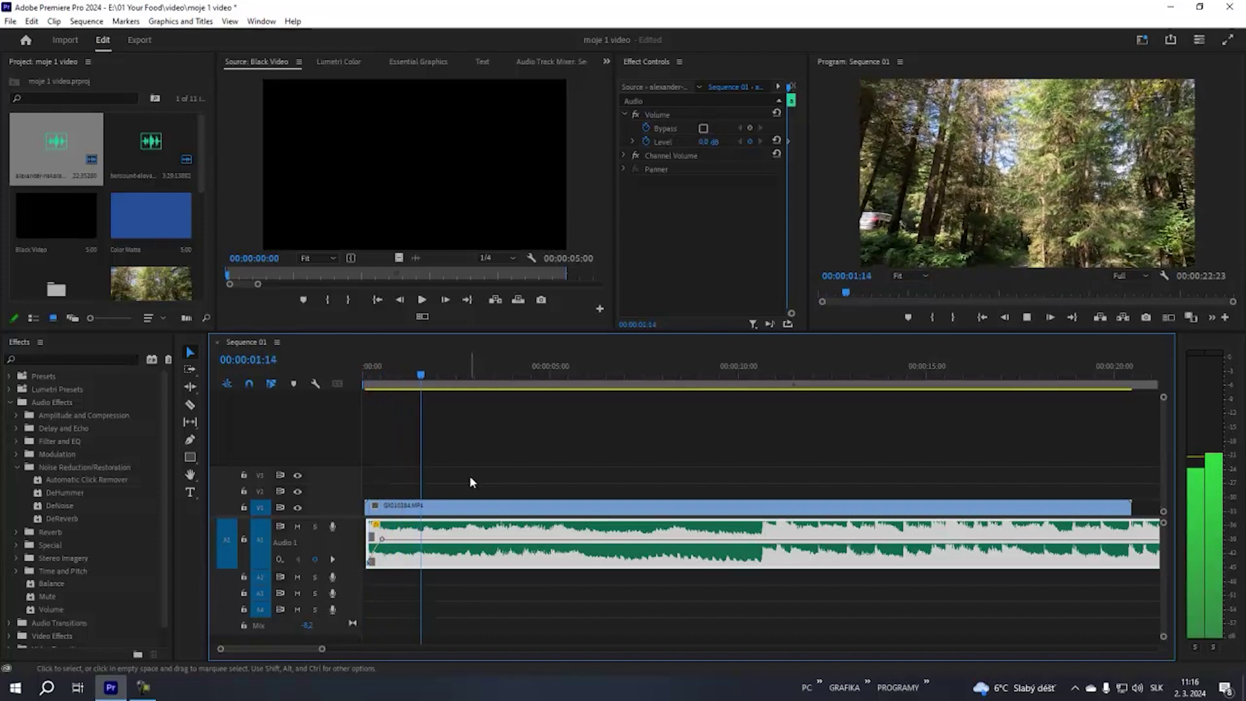
{"action": "key", "text": "space"}
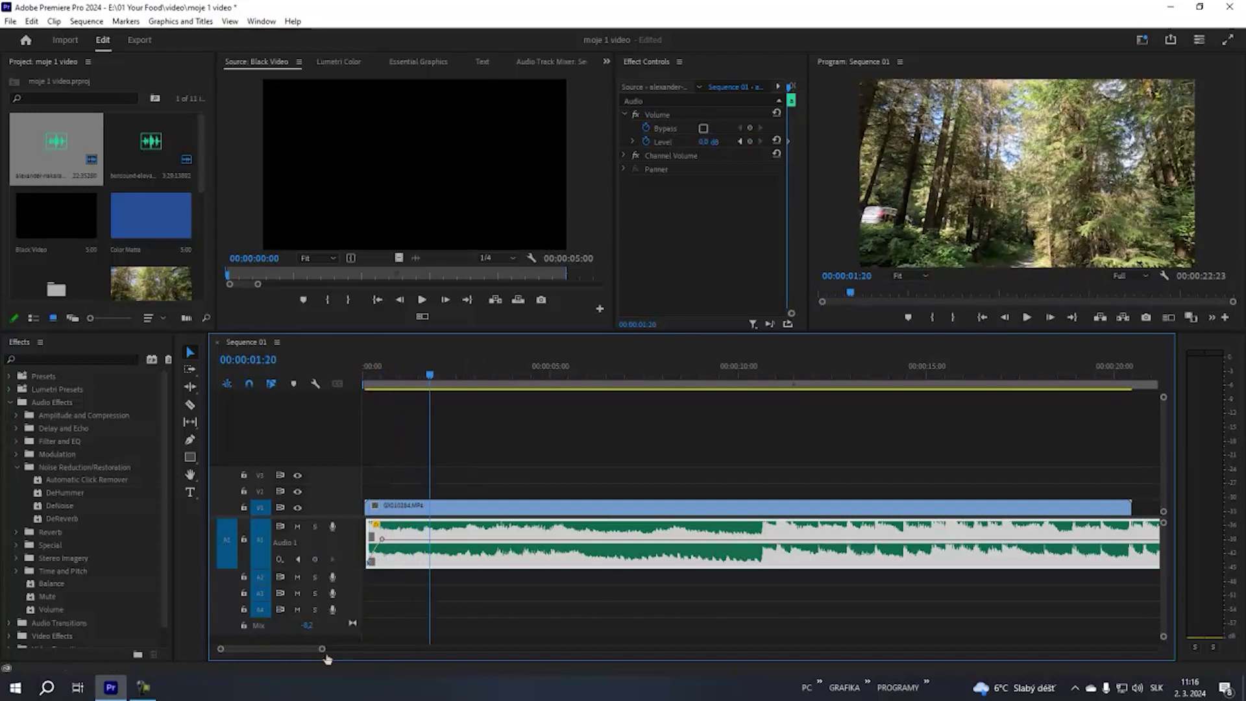
Trim the first music clip to end with the forest clip and add GX010361 after it on V1
{"action": "left_click_drag", "start_coordinate": [324, 652], "coordinate": [437, 649]}
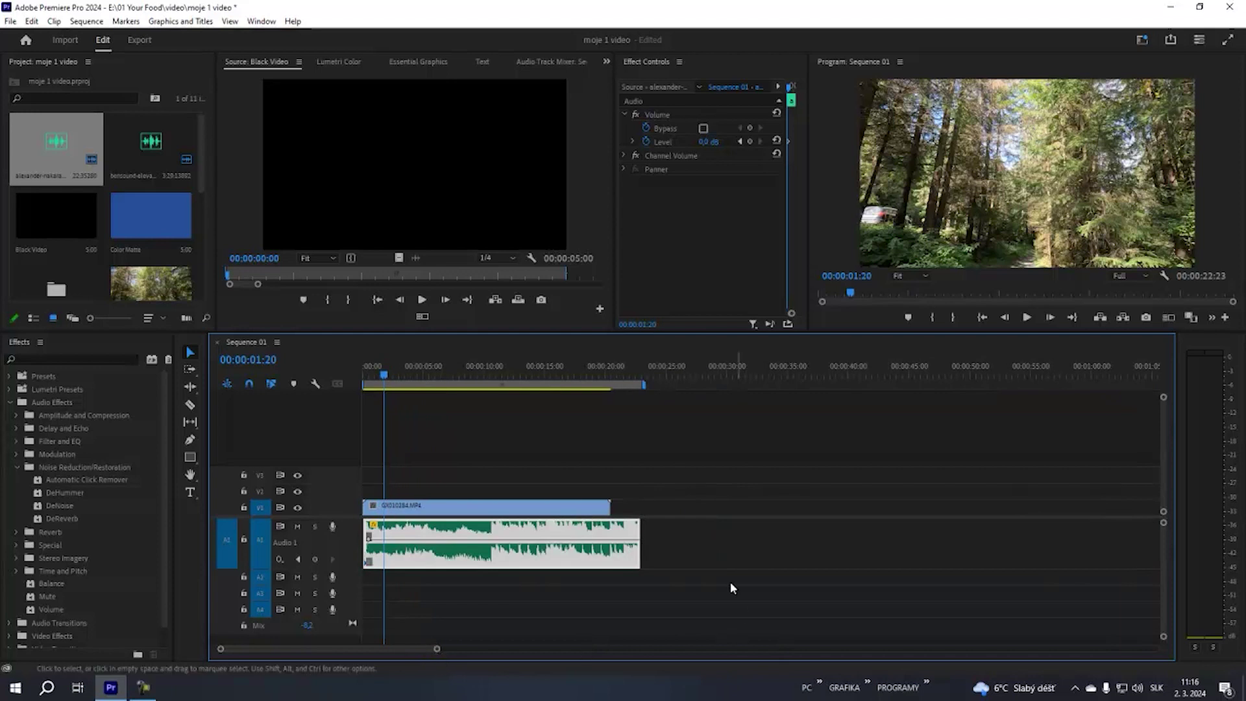
{"action": "left_click_drag", "start_coordinate": [634, 530], "coordinate": [610, 531]}
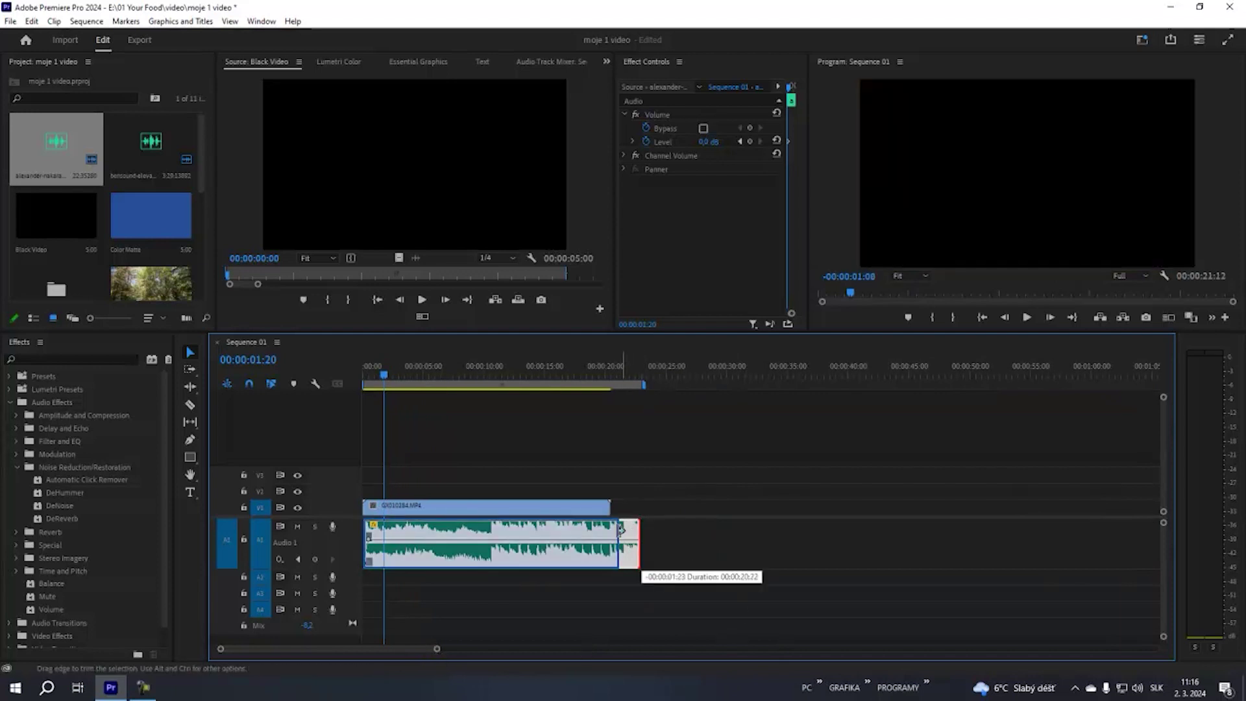
{"action": "mouse_move", "coordinate": [201, 166]}
{"action": "left_mouse_down"}
{"action": "mouse_move", "coordinate": [198, 212]}
{"action": "mouse_move", "coordinate": [620, 510]}
{"action": "left_mouse_up"}
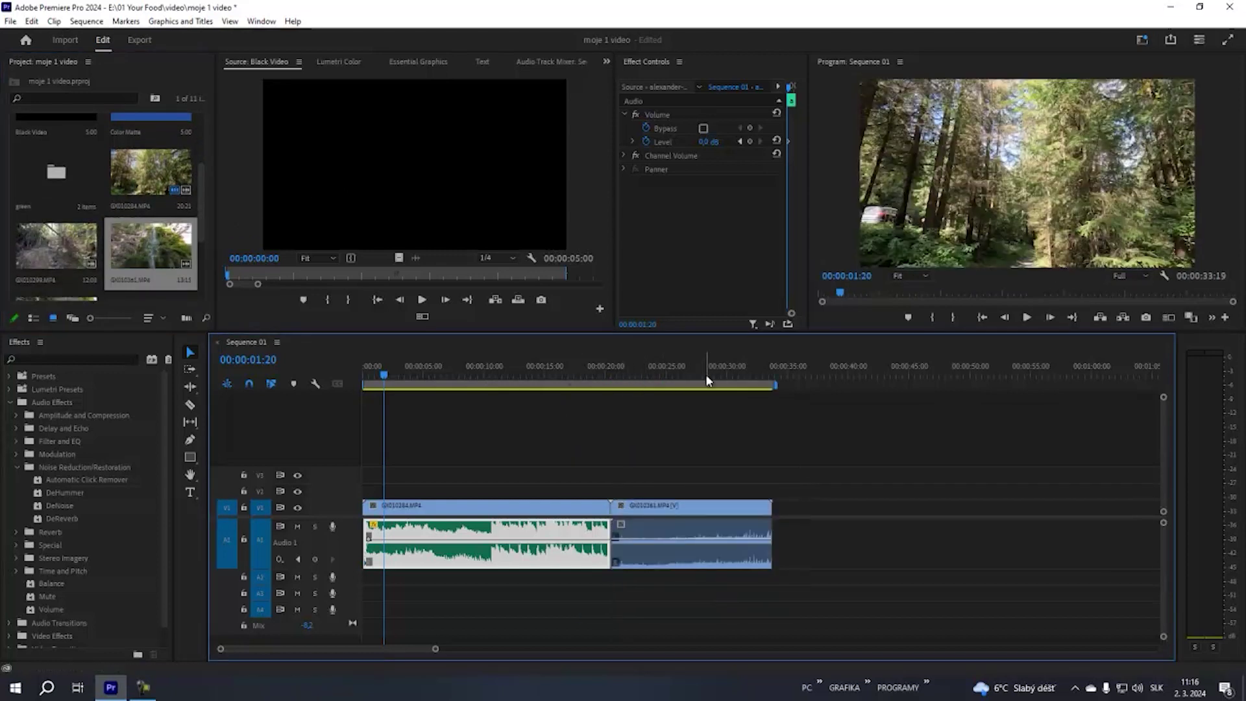
Unlink GX010361, delete its original audio, and place the second music clip on A1
{"action": "left_click", "coordinate": [701, 510]}
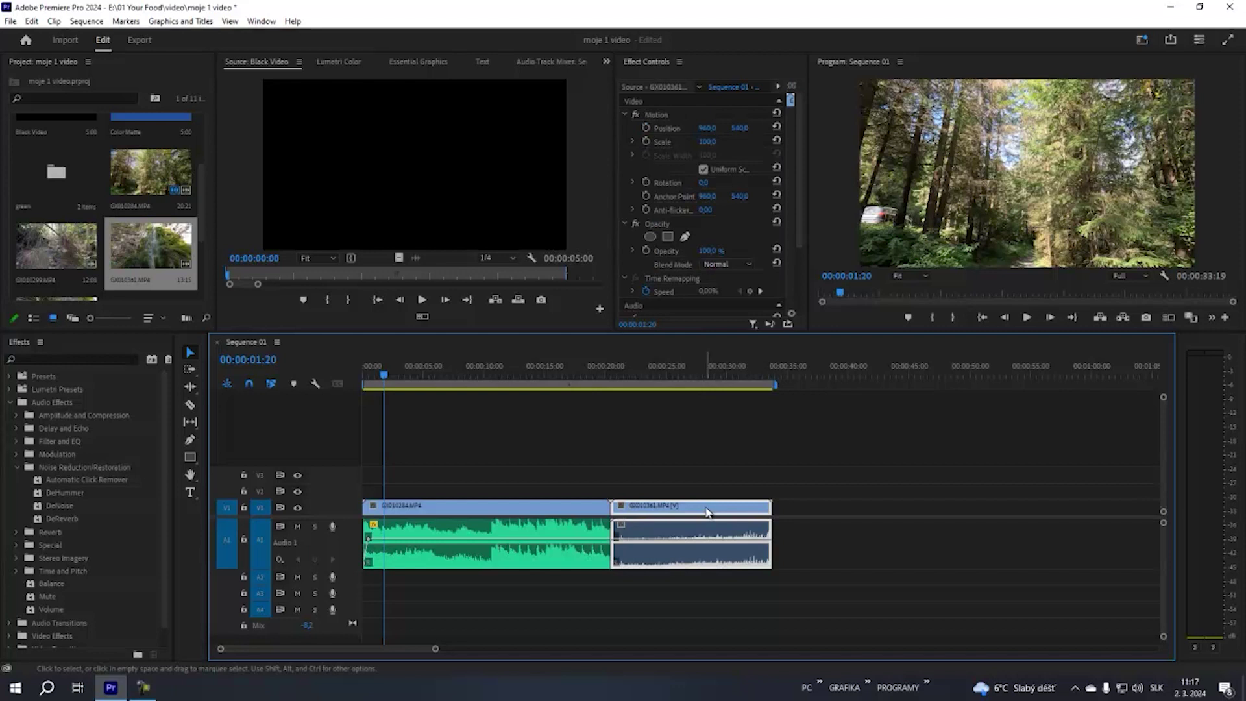
{"action": "right_click", "coordinate": [687, 514]}
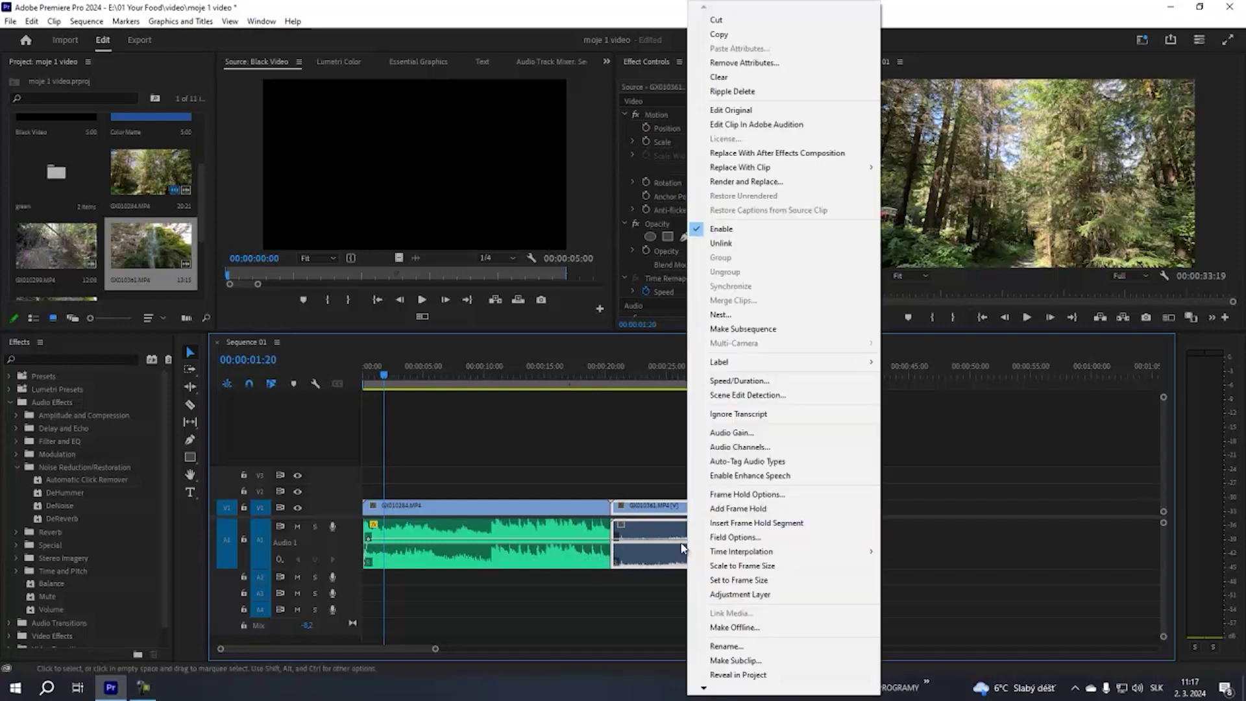
{"action": "left_click", "coordinate": [722, 244]}
{"action": "left_click", "coordinate": [695, 531]}
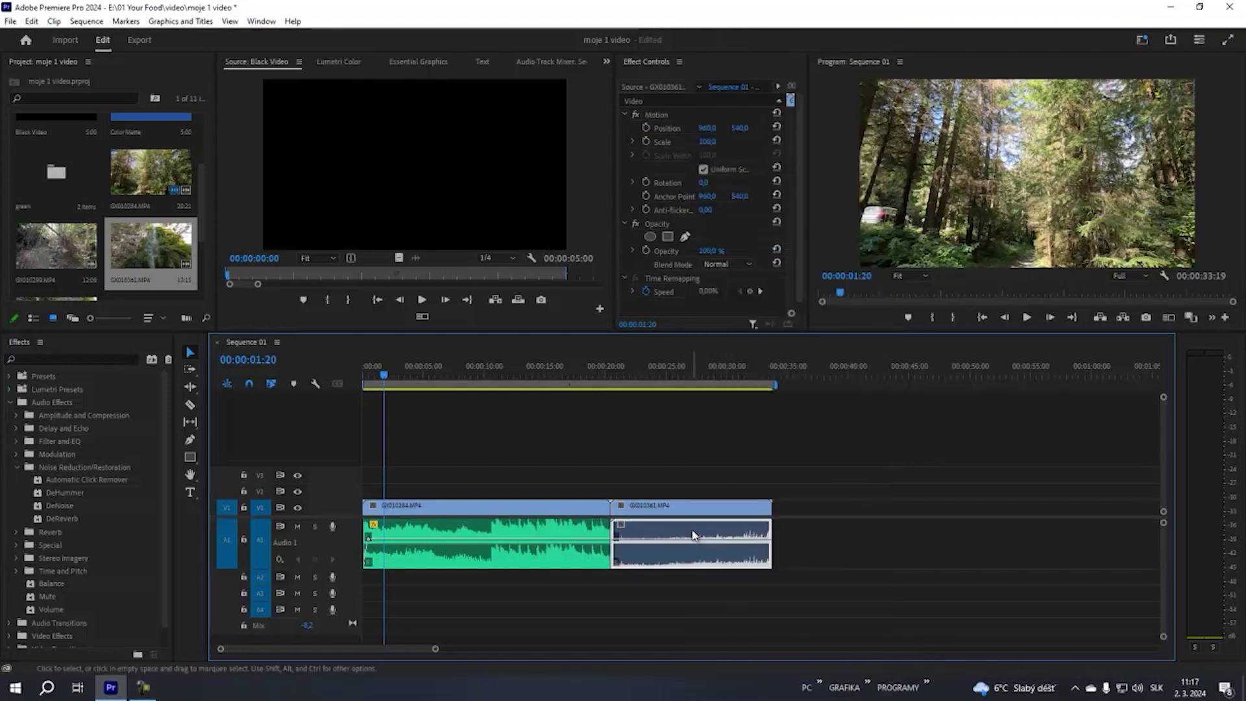
{"action": "key", "text": "Delete"}
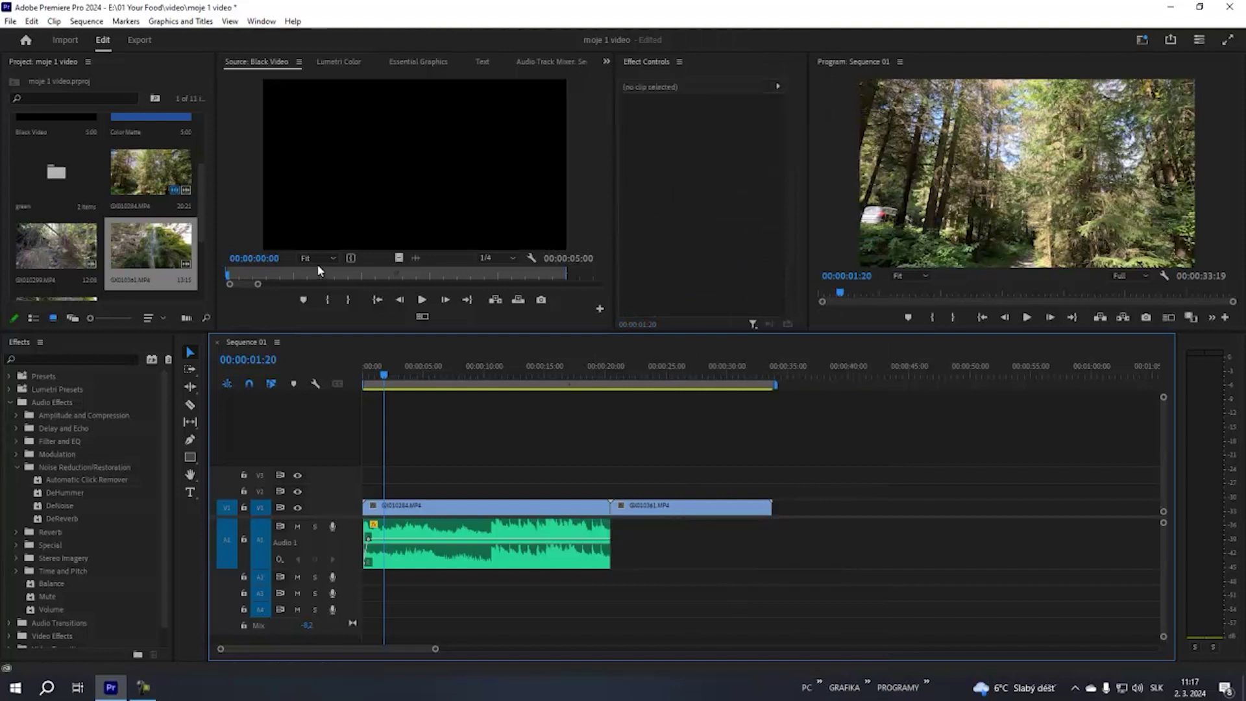
{"action": "mouse_move", "coordinate": [201, 197]}
{"action": "left_mouse_down"}
{"action": "mouse_move", "coordinate": [202, 127]}
{"action": "mouse_move", "coordinate": [620, 556]}
{"action": "left_mouse_up"}
{"action": "key", "text": "ctrl+z"}
{"action": "key", "text": "ctrl+z"}
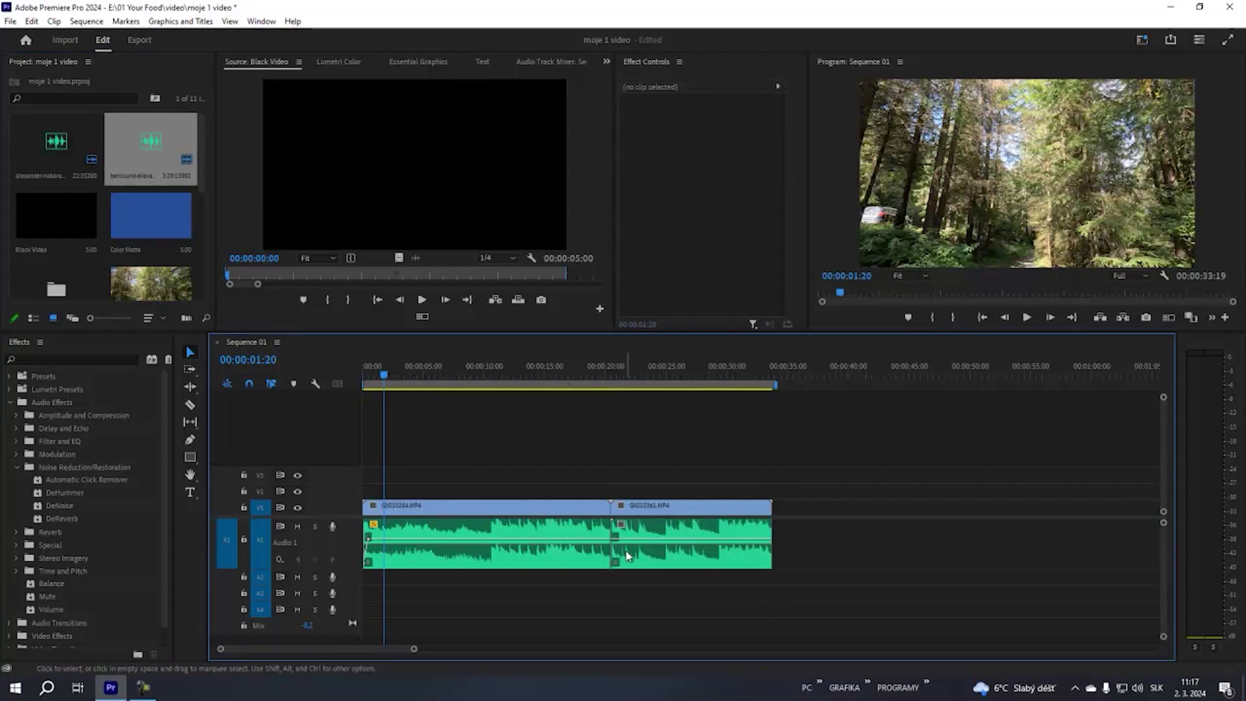
Preview across the cut, then enlarge Audio 2 and move the second music clip onto it
{"action": "left_click", "coordinate": [601, 369]}
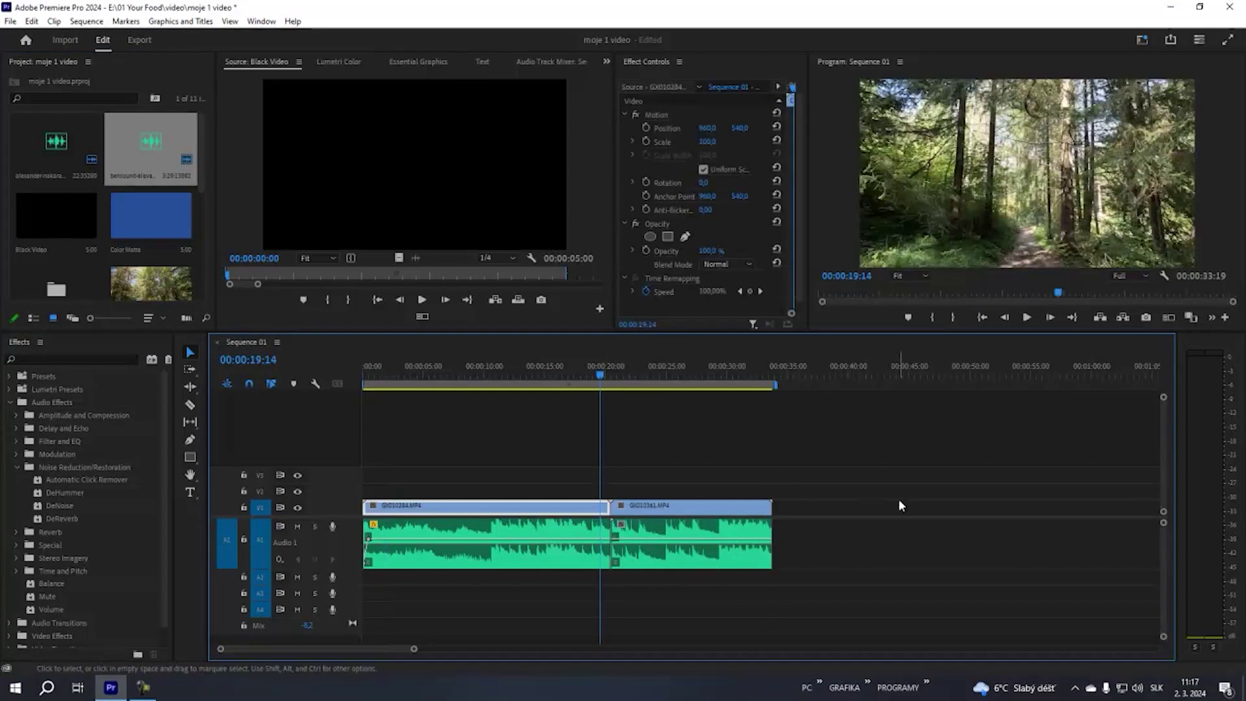
{"action": "key", "text": "space"}
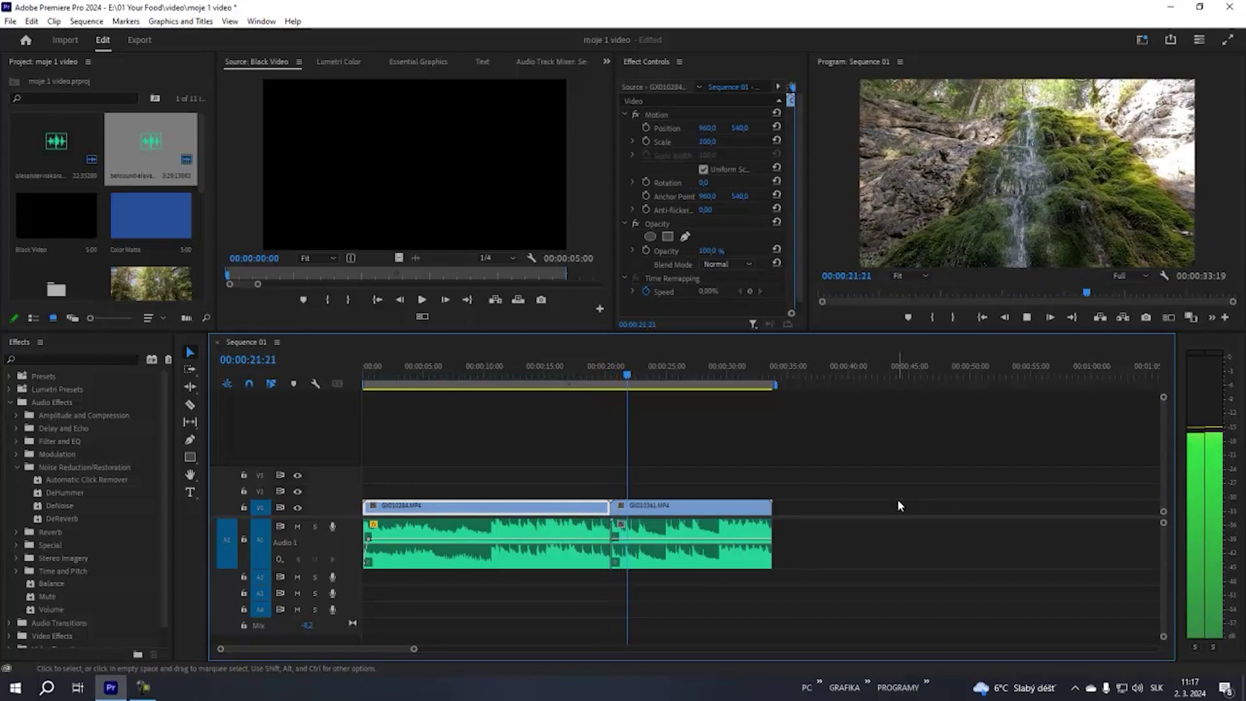
{"action": "key", "text": "space"}
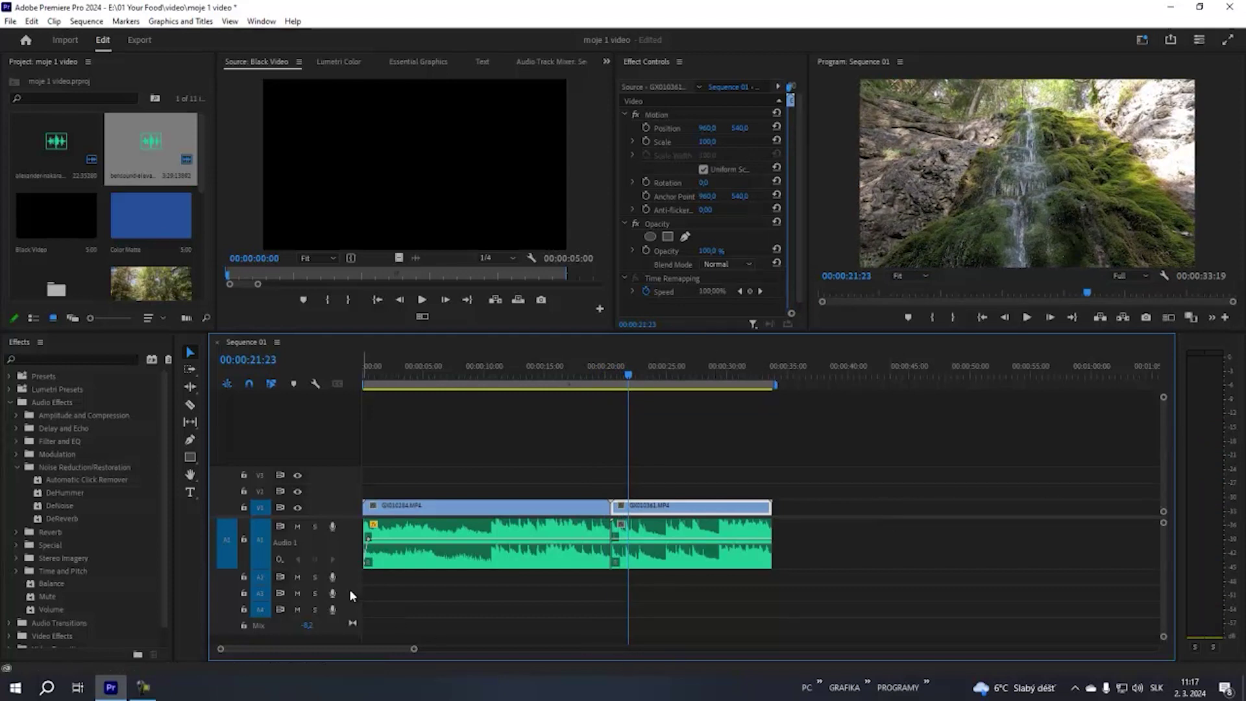
{"action": "left_click_drag", "start_coordinate": [350, 588], "coordinate": [349, 611]}
{"action": "left_click_drag", "start_coordinate": [347, 623], "coordinate": [347, 624]}
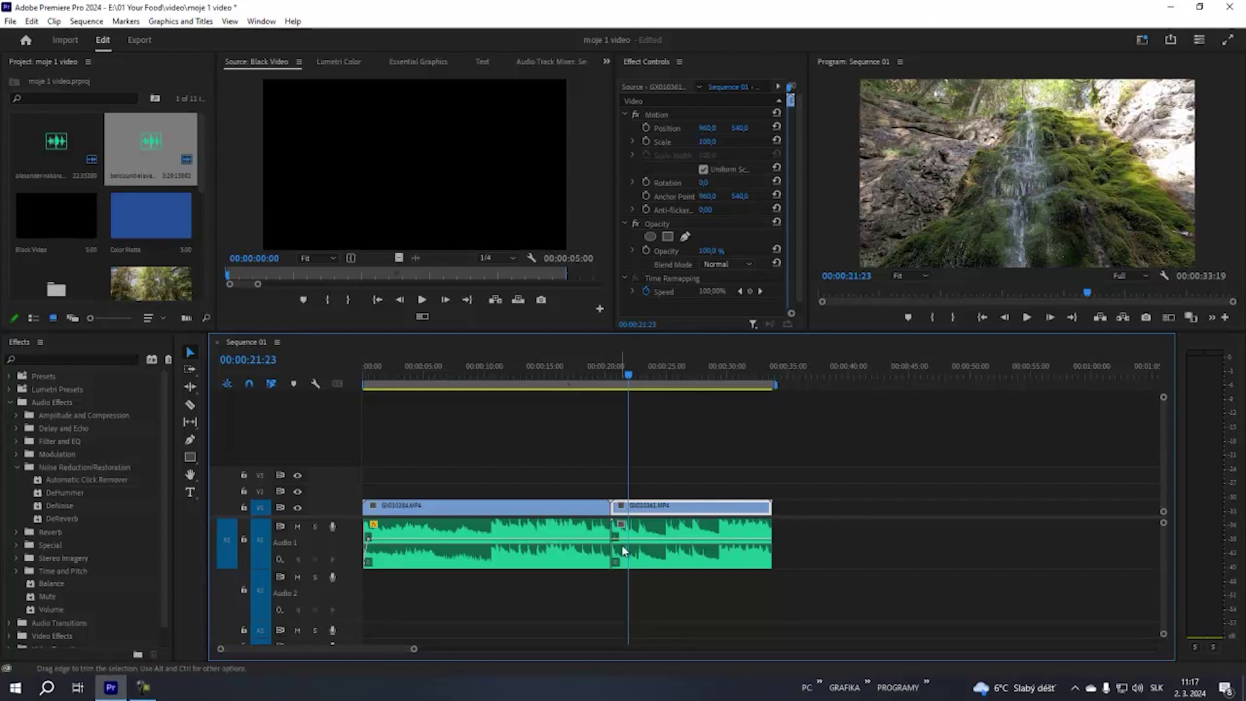
{"action": "left_click", "coordinate": [676, 565]}
{"action": "left_click_drag", "start_coordinate": [675, 565], "coordinate": [676, 577]}
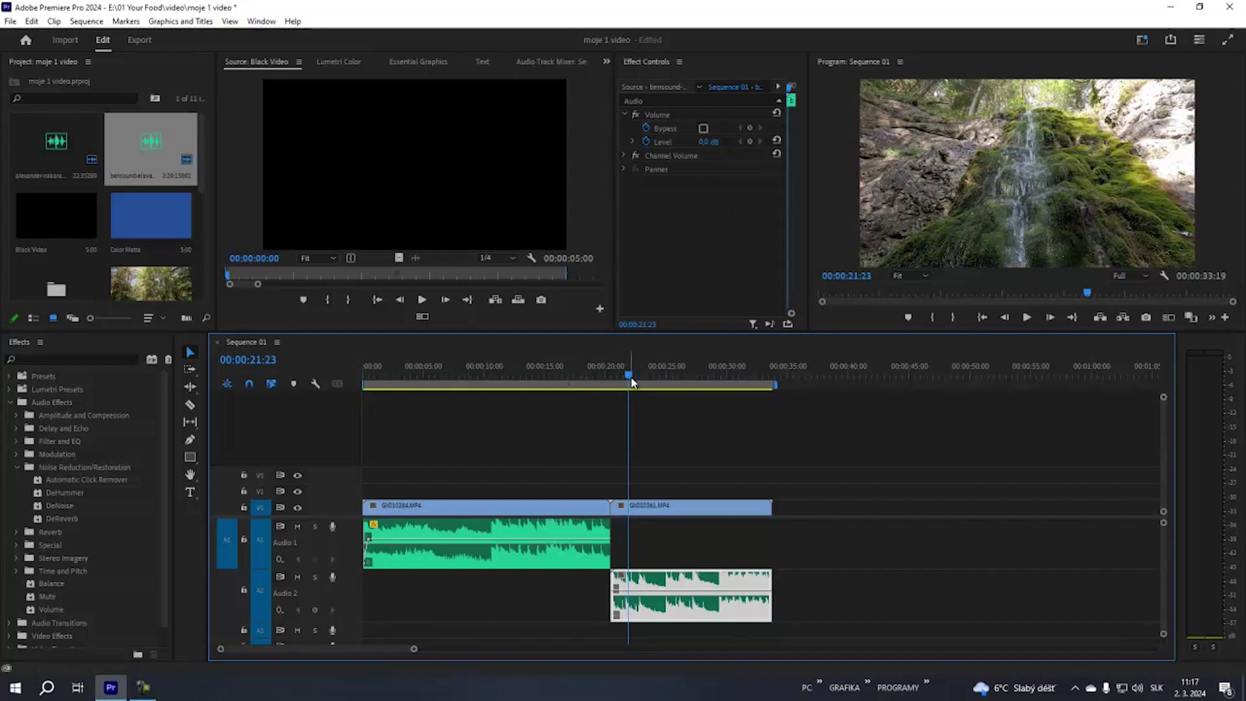
Start the second music clip at 19:10, overlapping the first, and add a volume keyframe on Audio 1
{"action": "left_click_drag", "start_coordinate": [613, 379], "coordinate": [600, 382]}
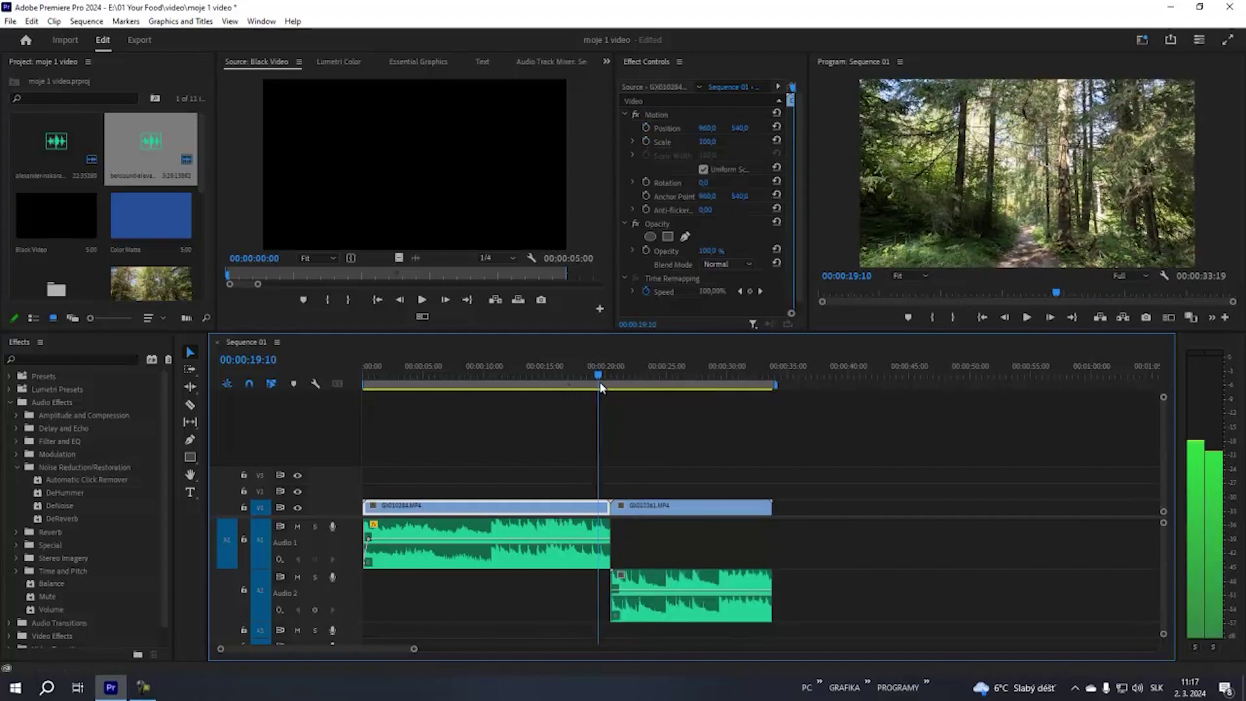
{"action": "left_click_drag", "start_coordinate": [656, 584], "coordinate": [647, 586]}
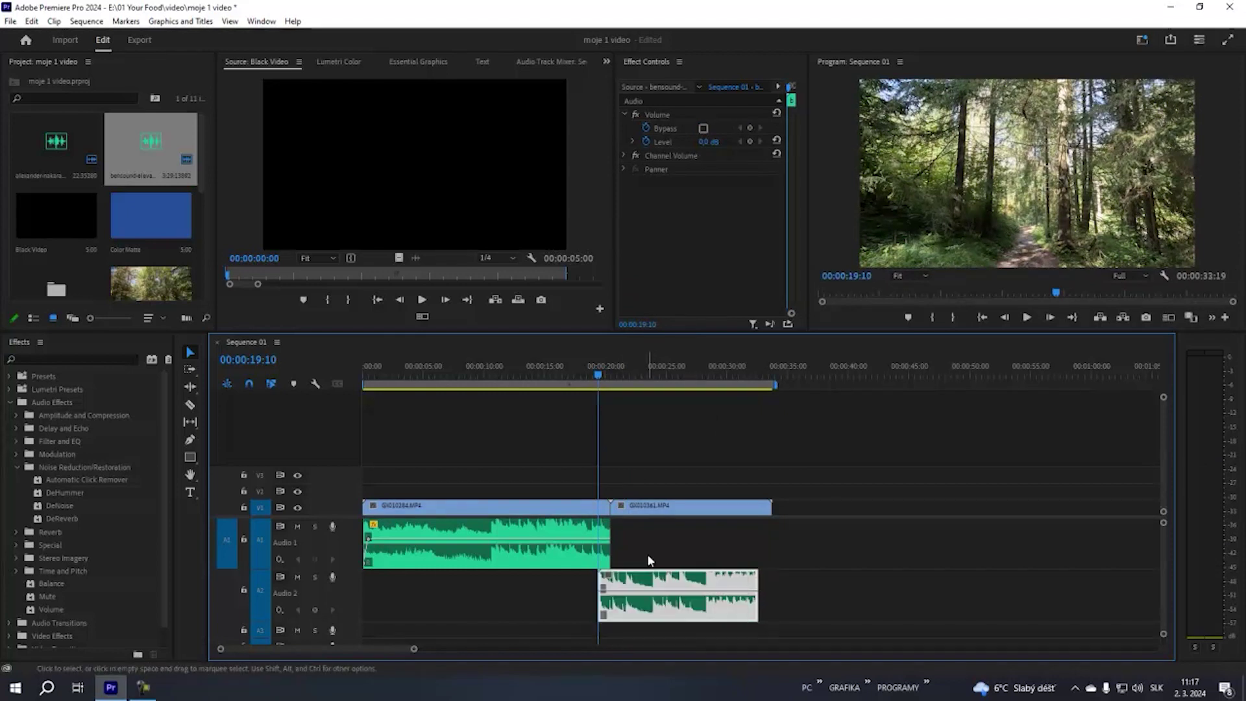
{"action": "left_click", "coordinate": [559, 519]}
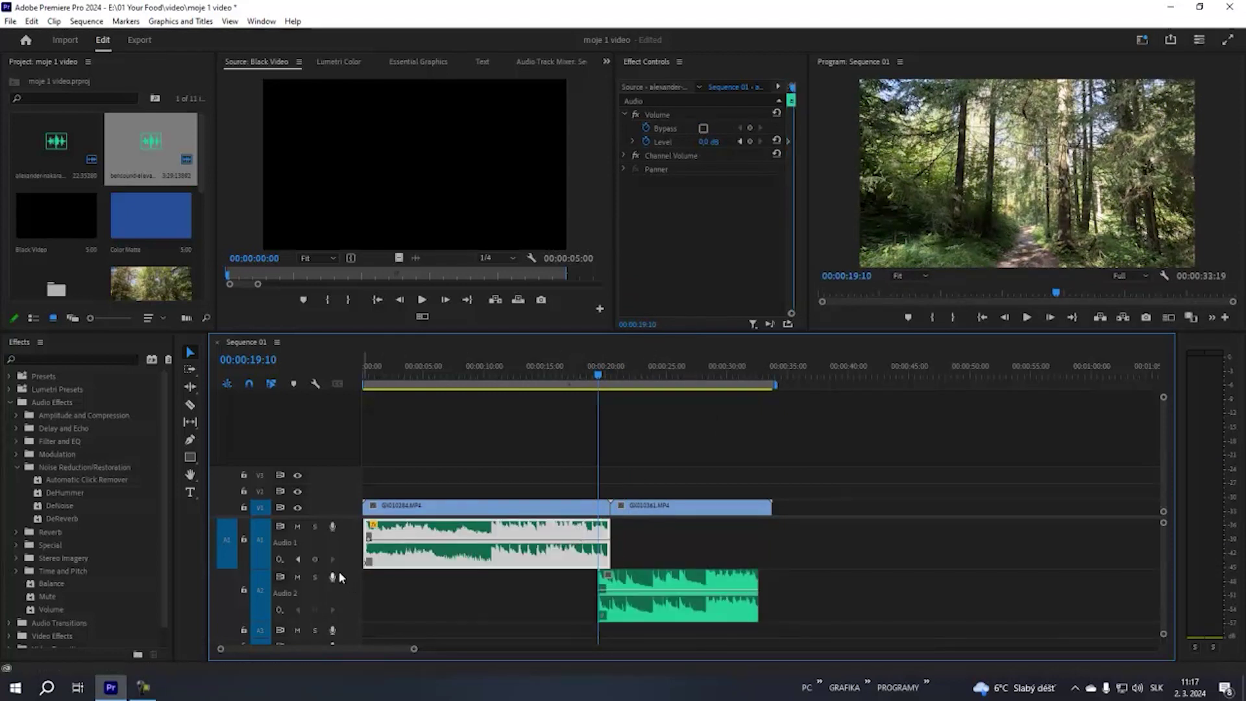
{"action": "left_click", "coordinate": [315, 558]}
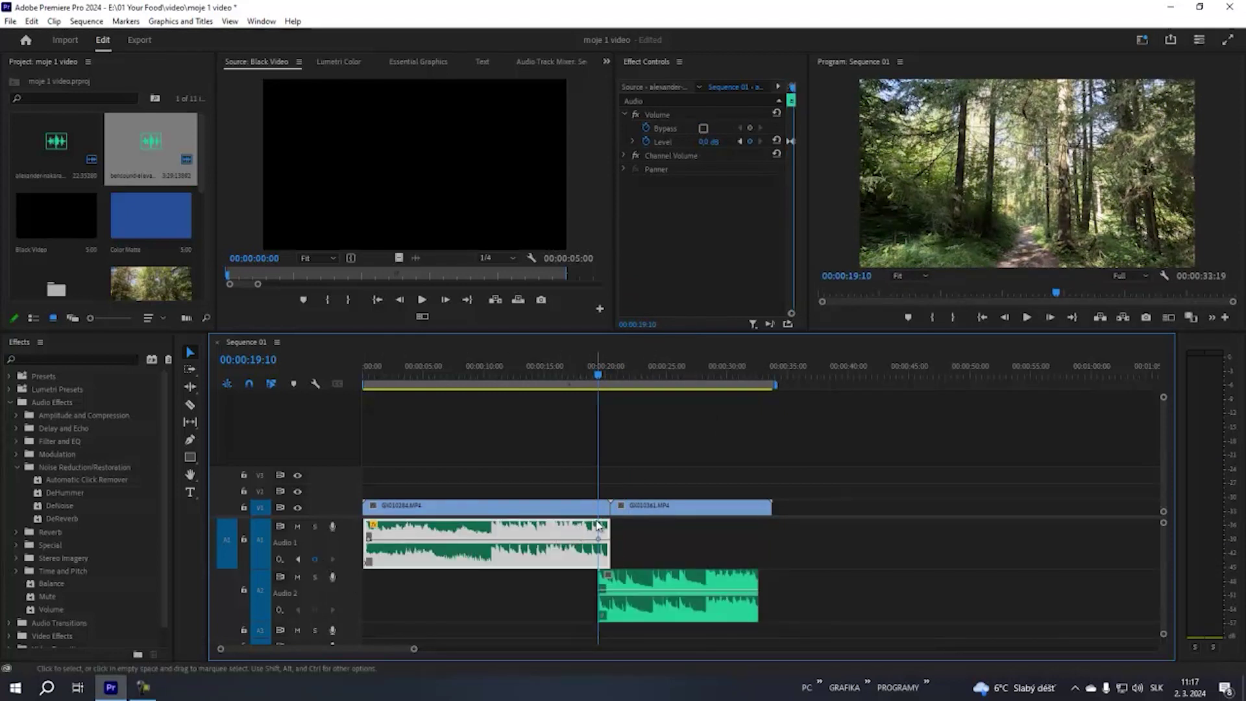
Keyframe the first music clip's end and lower its volume to fade out
{"action": "left_click_drag", "start_coordinate": [600, 380], "coordinate": [609, 383]}
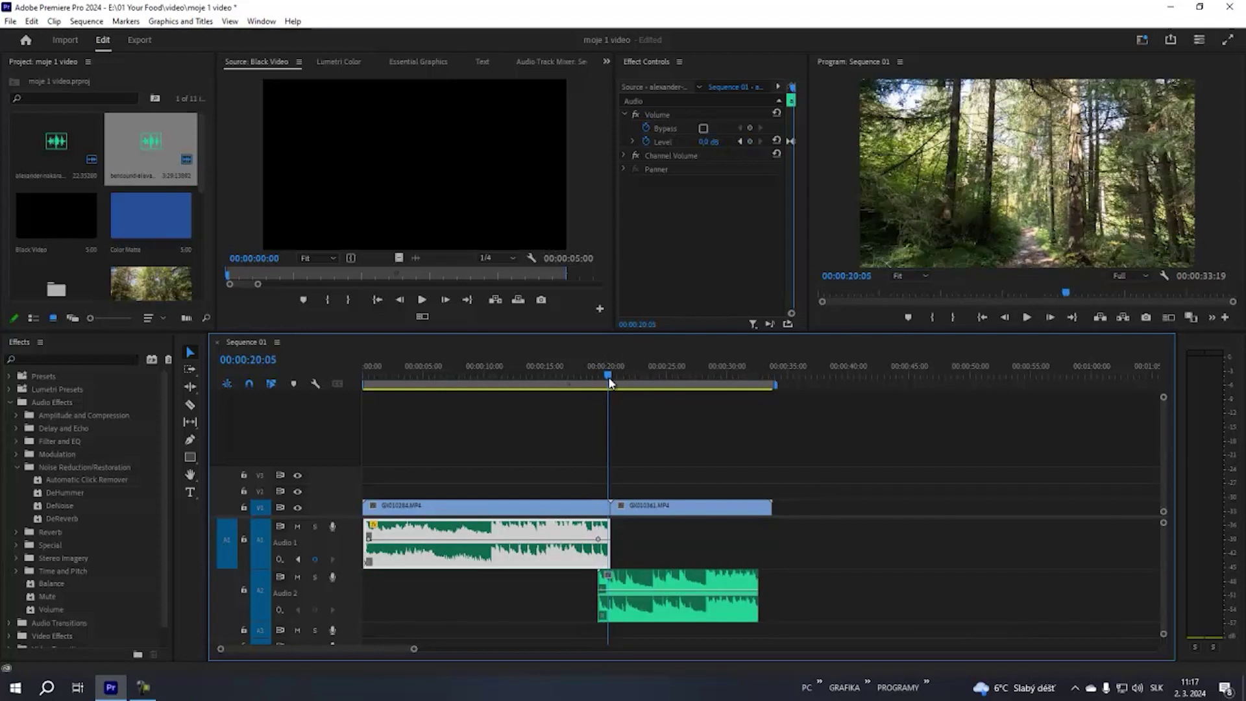
{"action": "left_click", "coordinate": [316, 560]}
{"action": "left_click_drag", "start_coordinate": [608, 542], "coordinate": [608, 553]}
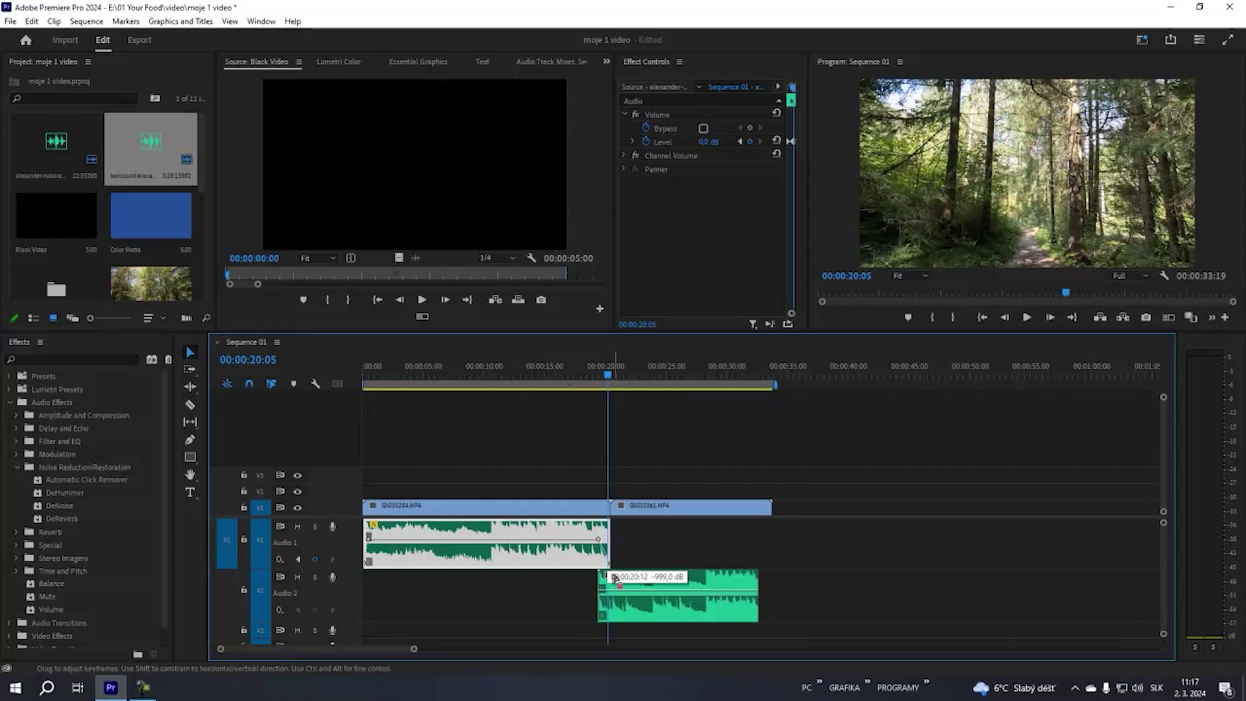
Fade in the second music clip from -44.7 dB, extend it to the video's end, and play the crossfade
{"action": "left_click", "coordinate": [659, 583]}
{"action": "left_click", "coordinate": [315, 610]}
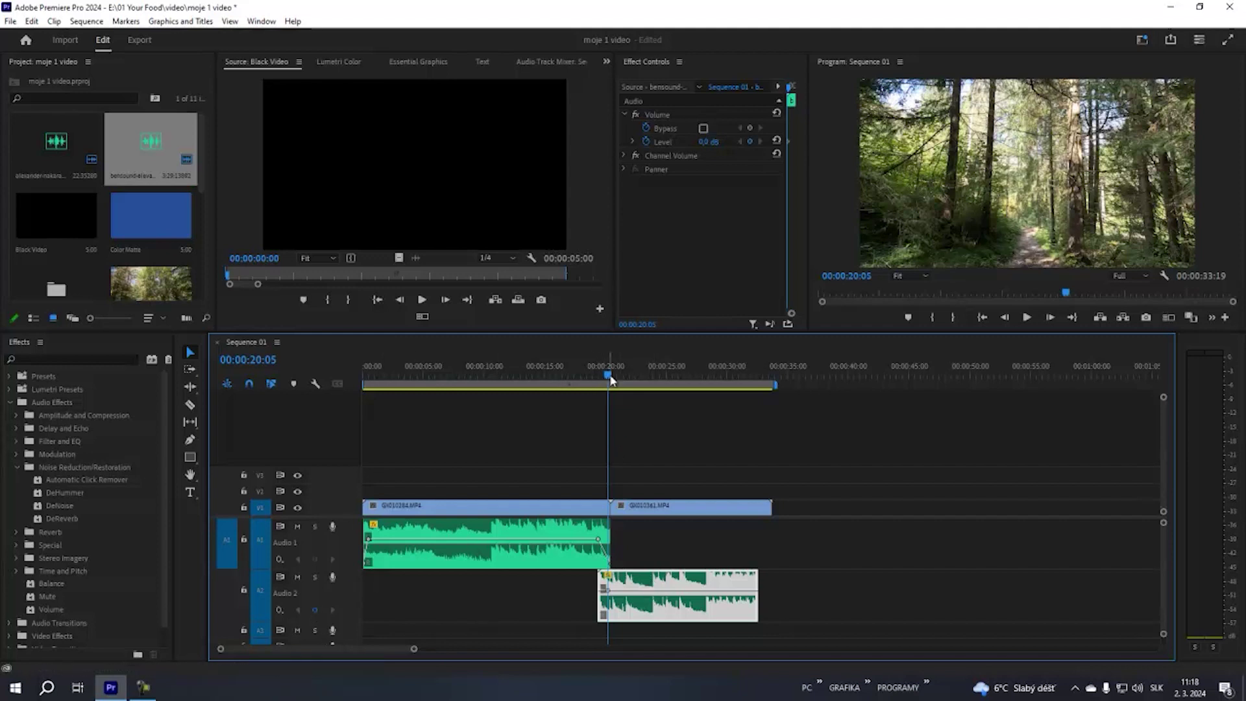
{"action": "left_click_drag", "start_coordinate": [610, 372], "coordinate": [600, 379]}
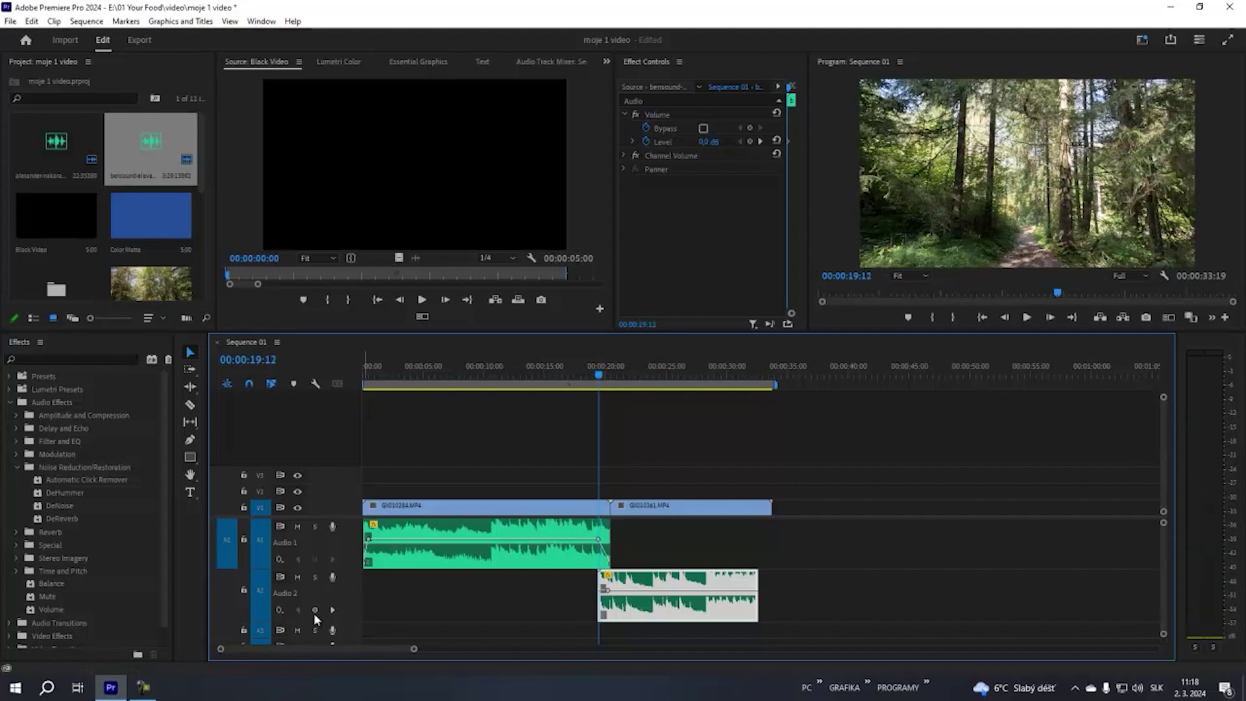
{"action": "left_click_drag", "start_coordinate": [605, 590], "coordinate": [601, 622]}
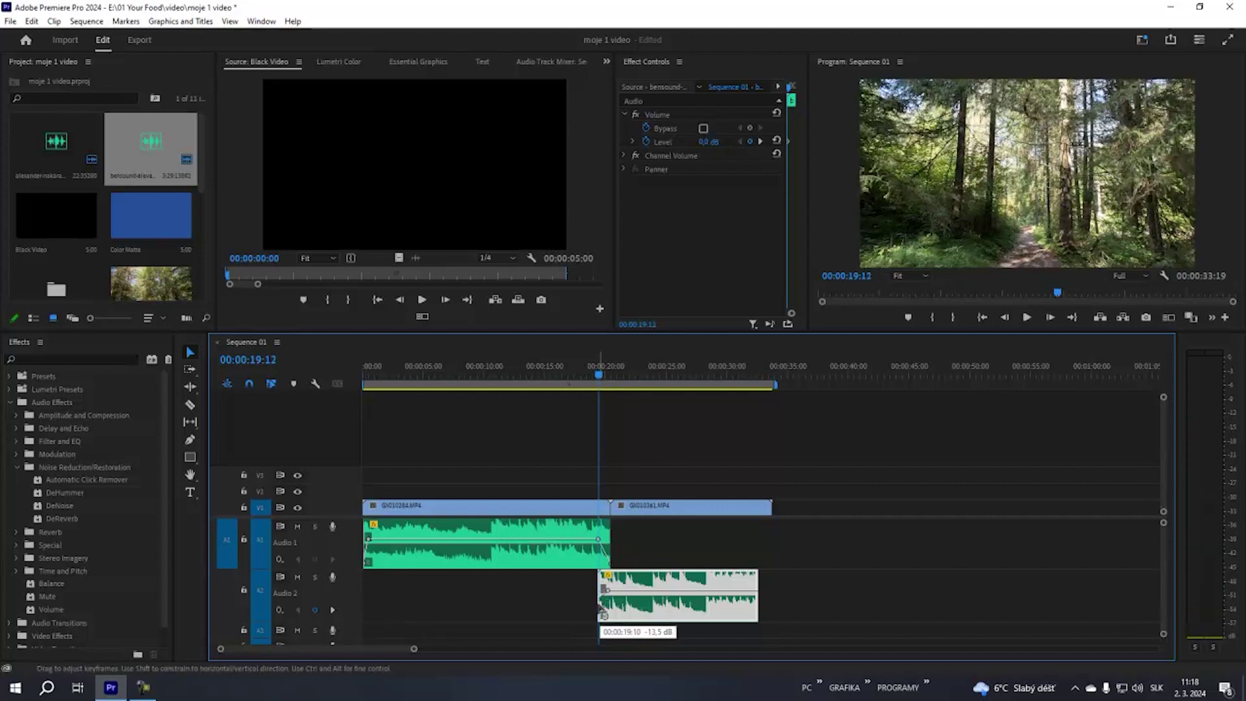
{"action": "left_click_drag", "start_coordinate": [757, 582], "coordinate": [772, 581]}
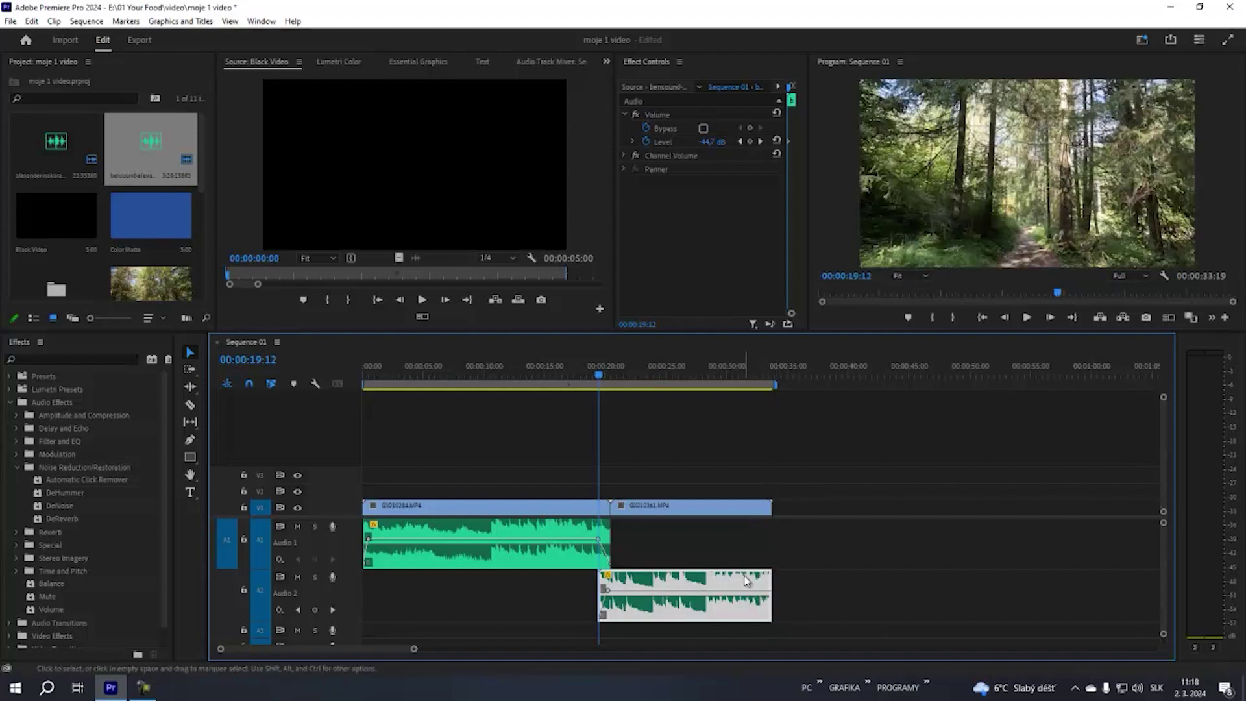
{"action": "left_click", "coordinate": [582, 367]}
{"action": "key", "text": "space"}
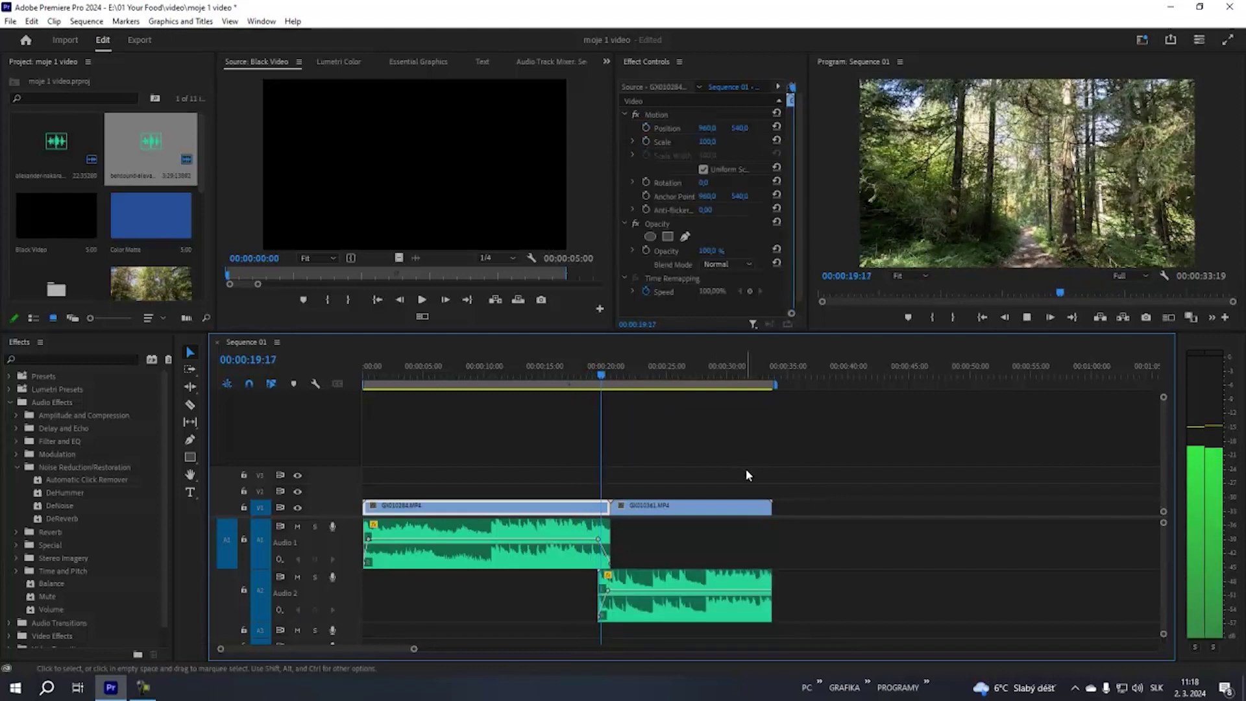
Preview the crossfade playback and collapse the Noise Reduction/Restoration effects folder
{"action": "key", "text": "space"}
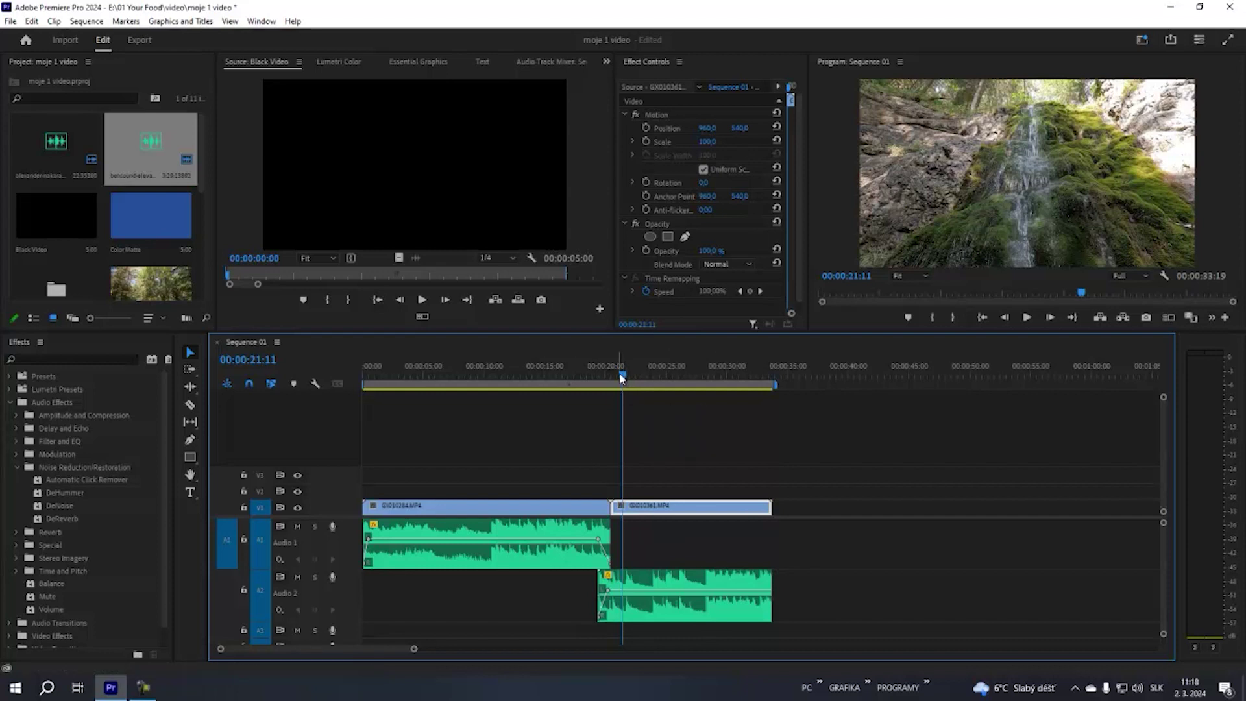
{"action": "key", "text": "space"}
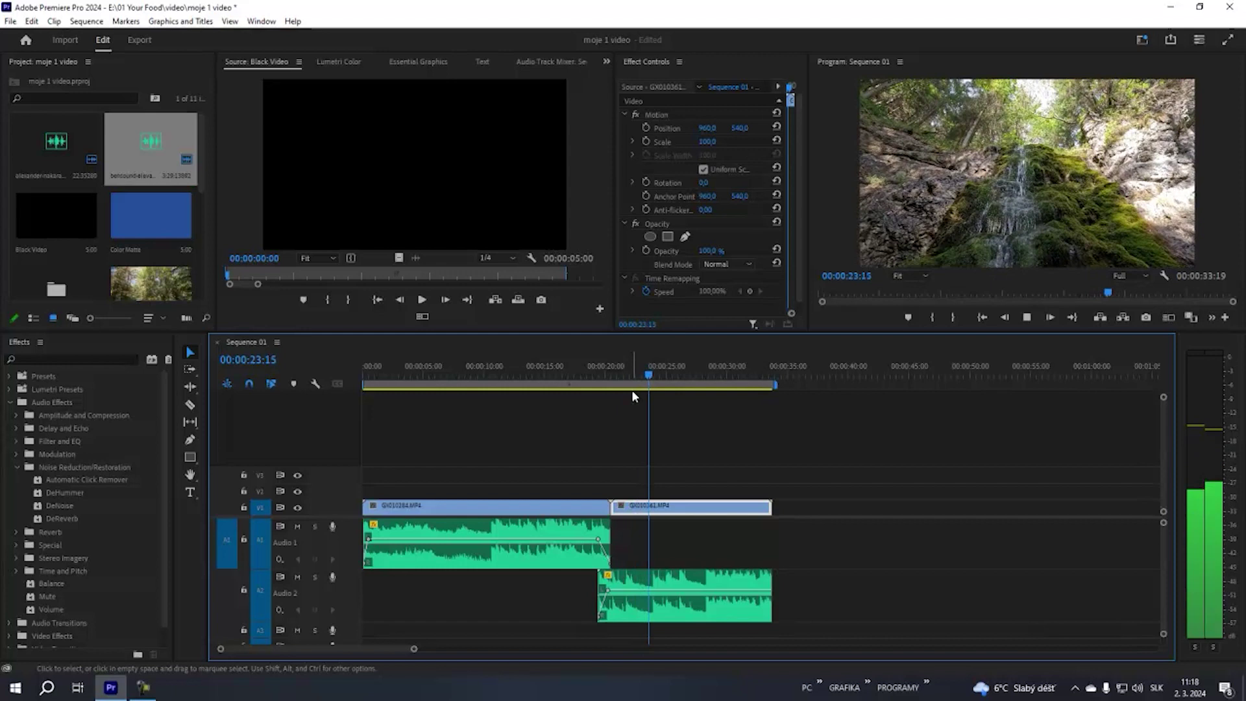
{"action": "key", "text": "space"}
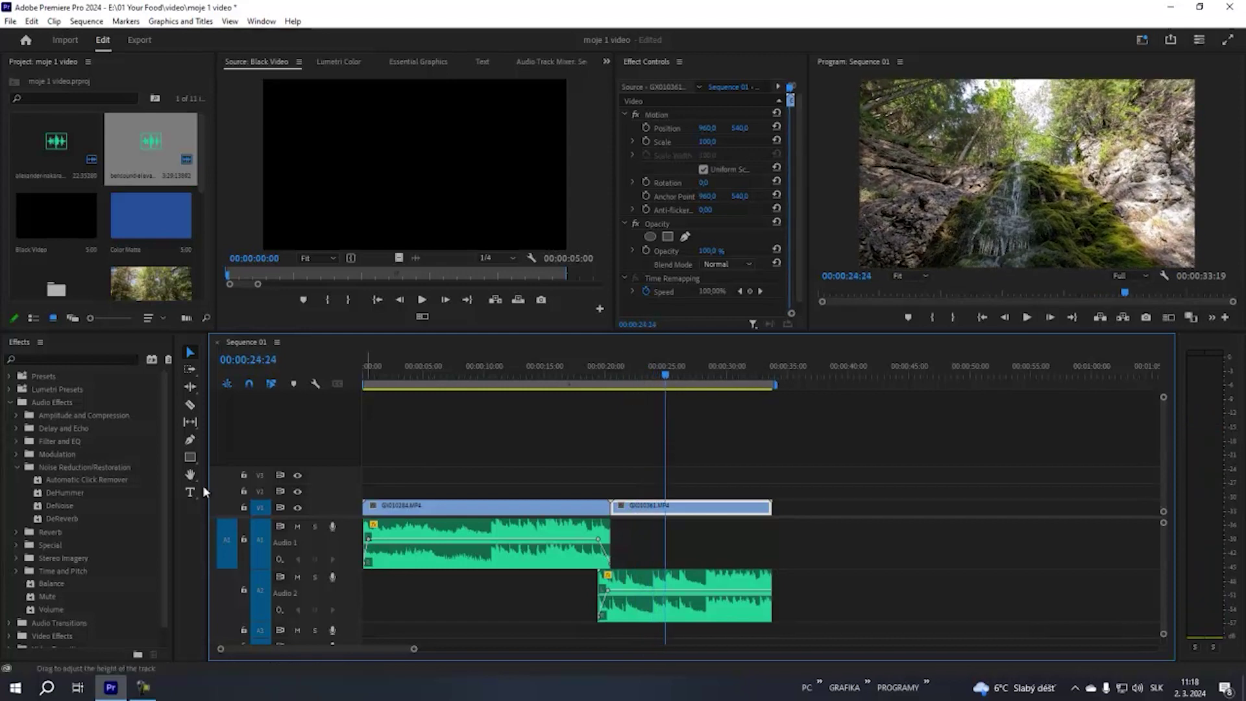
{"action": "left_click", "coordinate": [15, 466]}
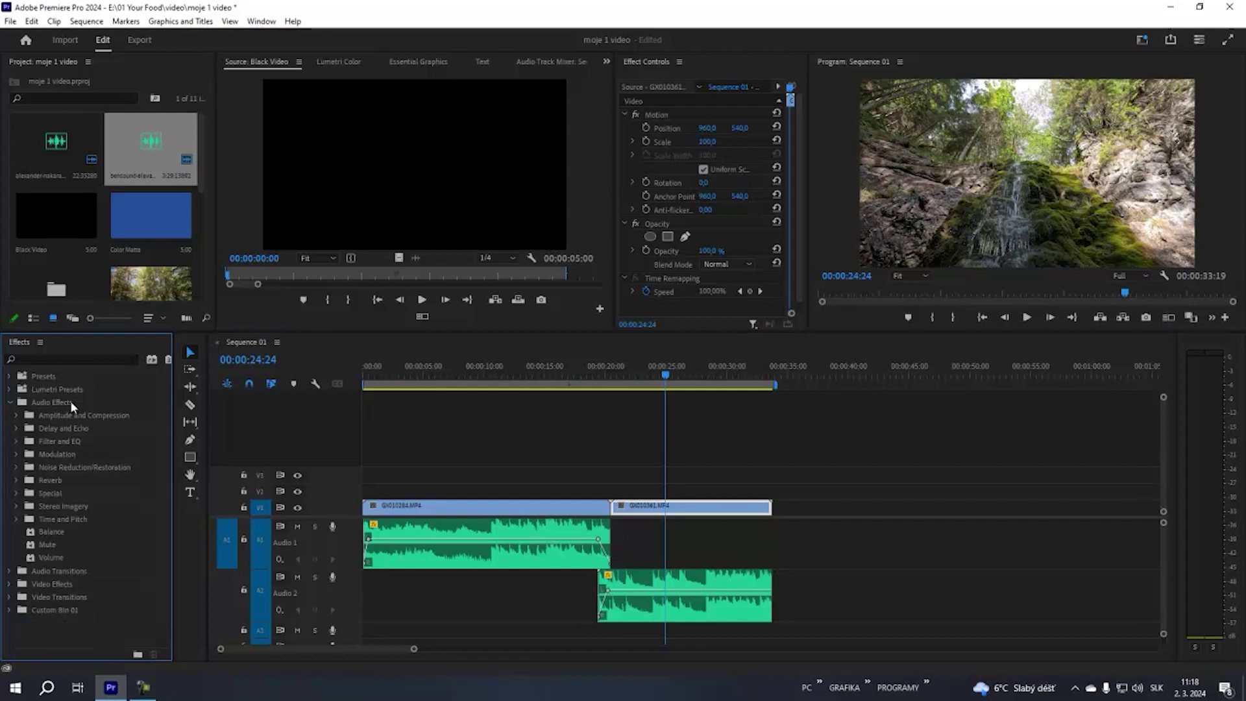
Apply the Special > Fill Left with Right audio effect to the music clip
{"action": "left_click", "coordinate": [16, 494]}
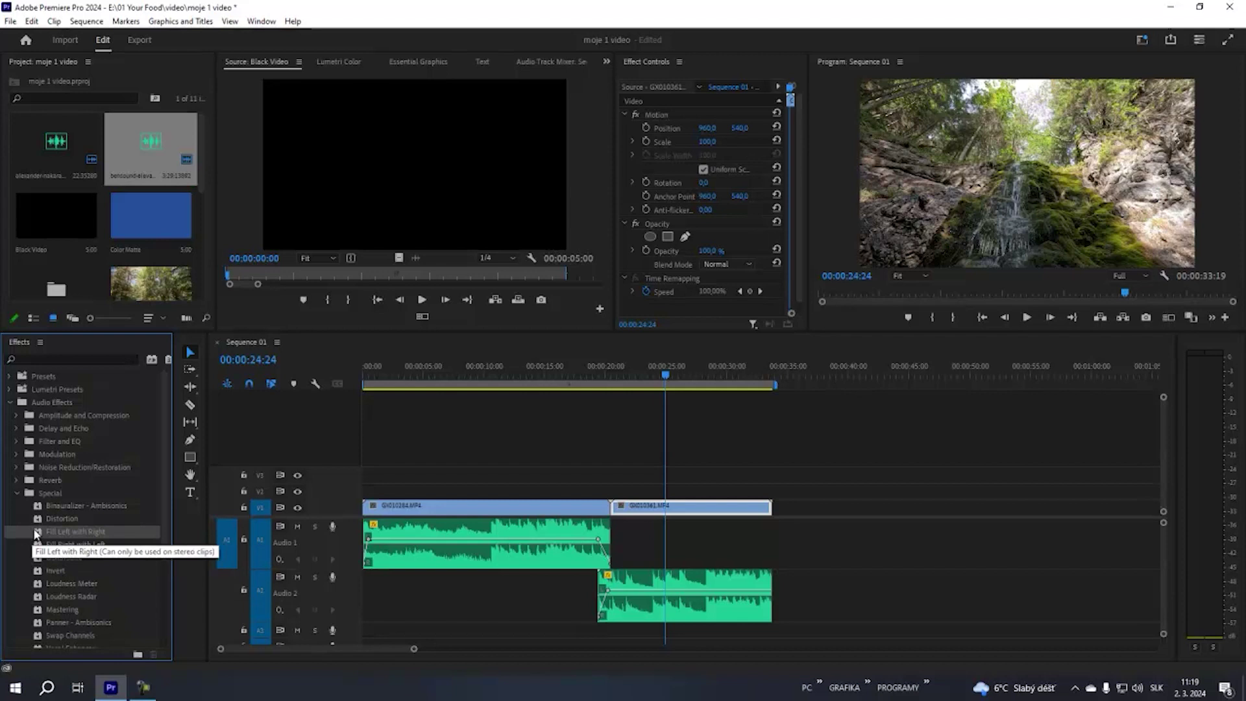
{"action": "left_click_drag", "start_coordinate": [37, 533], "coordinate": [487, 545]}
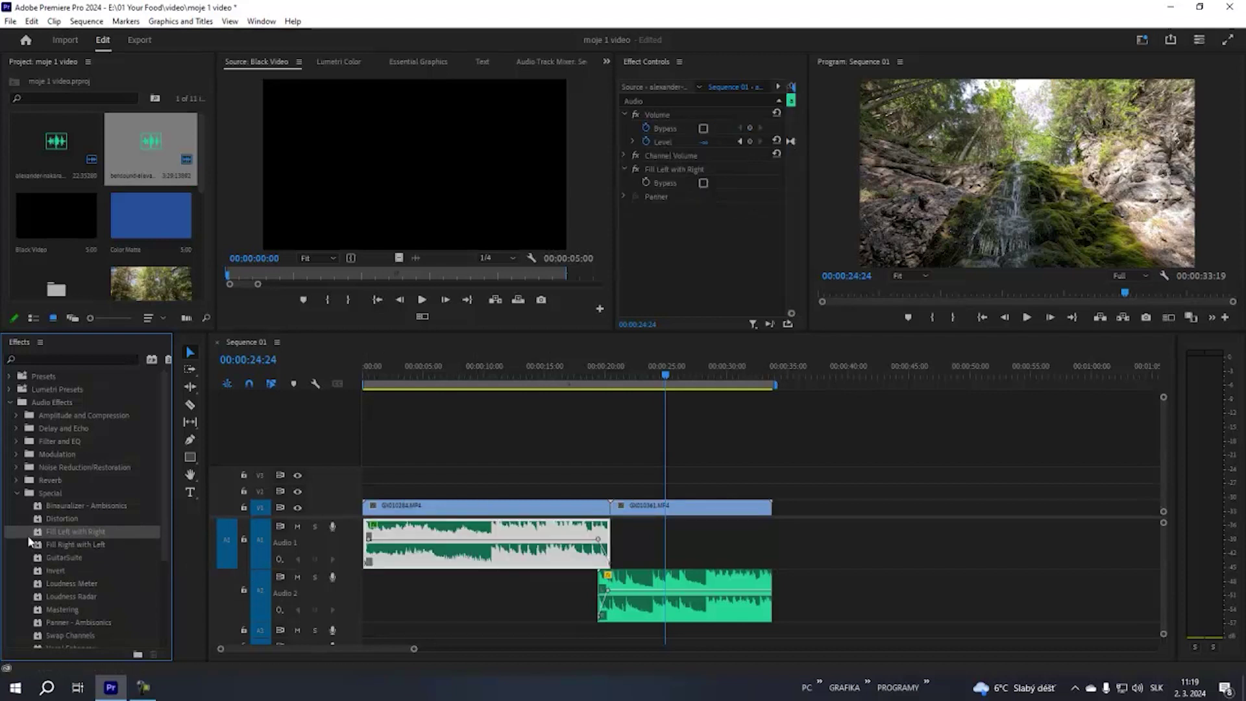
{"action": "left_click", "coordinate": [688, 596]}
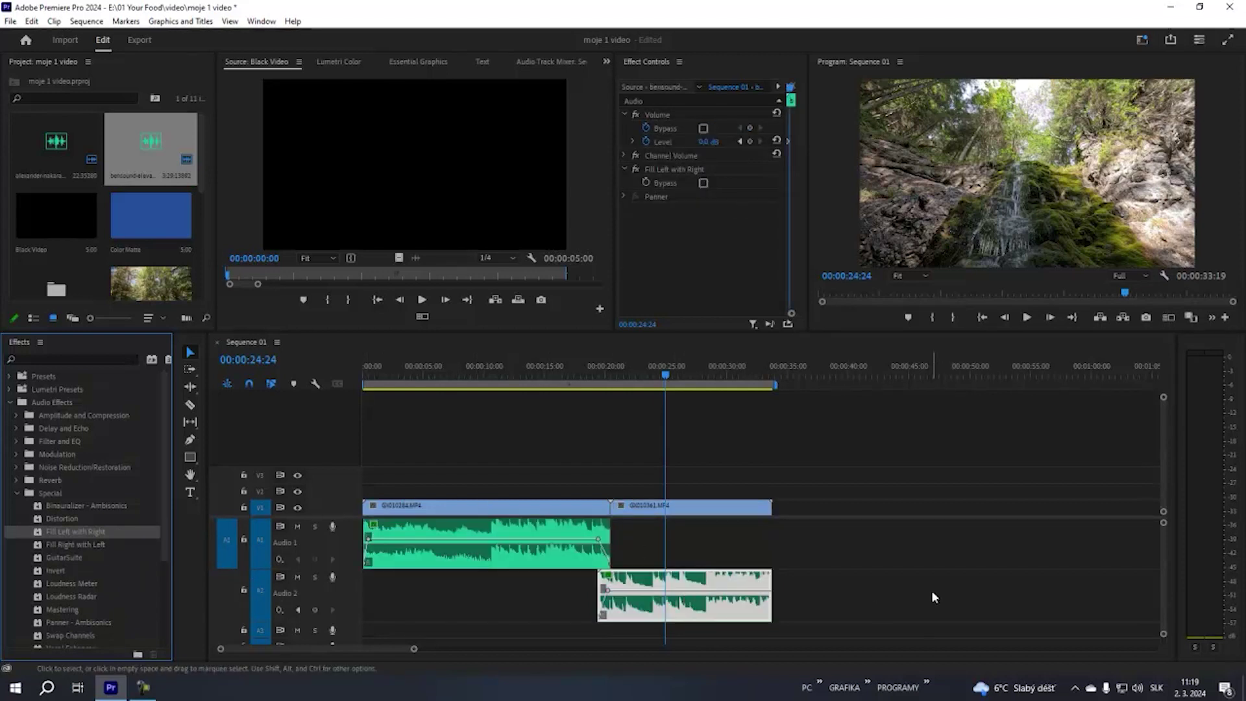
Play the sequence through to the end, then return the playhead to 00:00:13:19
{"action": "key", "text": "space"}
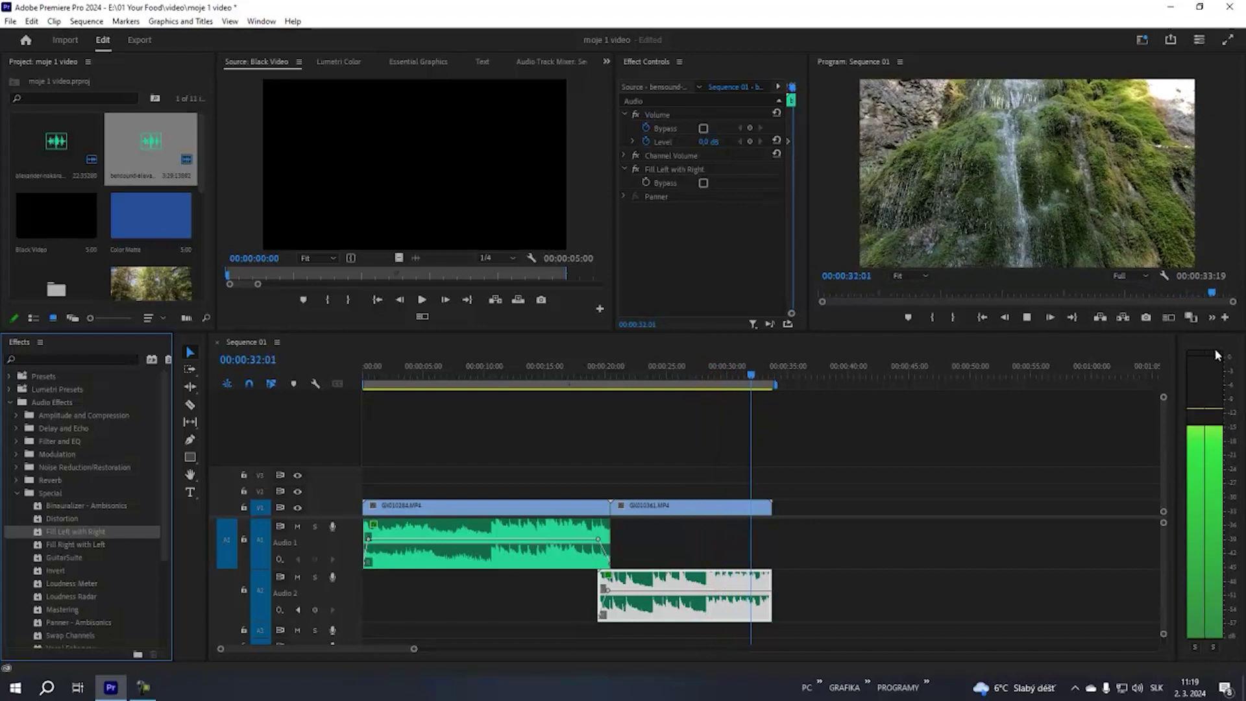
{"action": "key", "text": "space"}
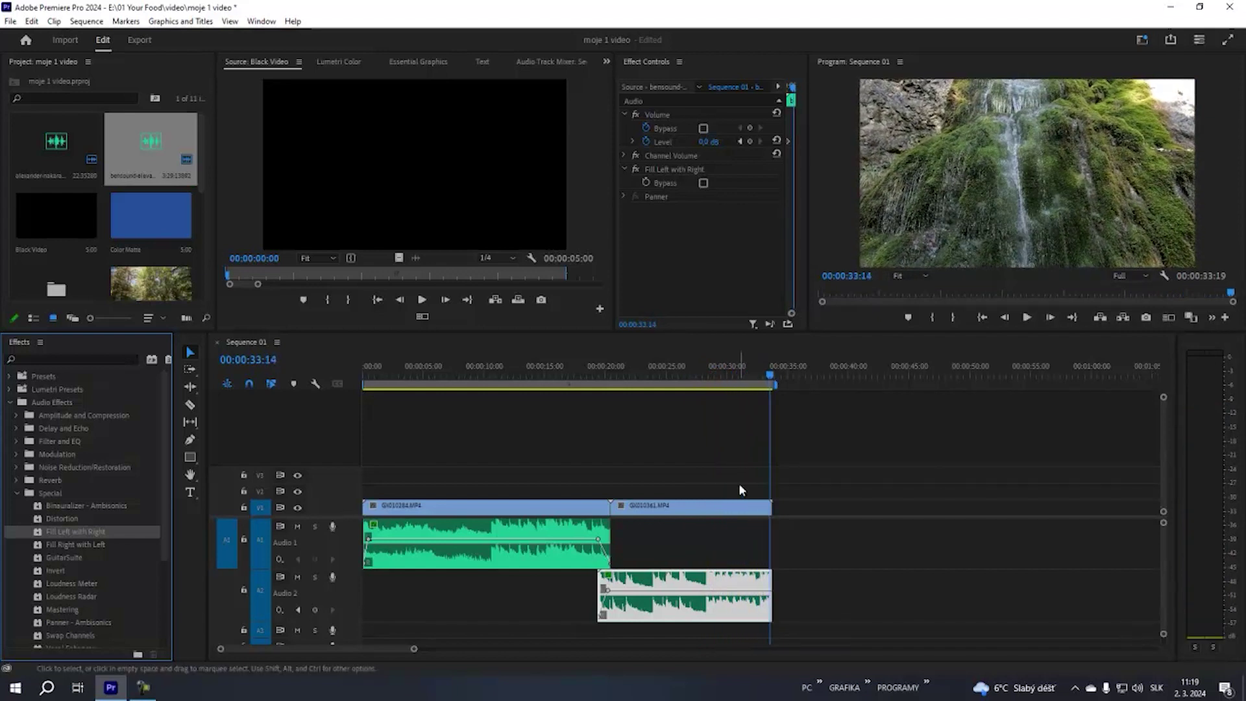
{"action": "left_click_drag", "start_coordinate": [770, 375], "coordinate": [531, 426]}
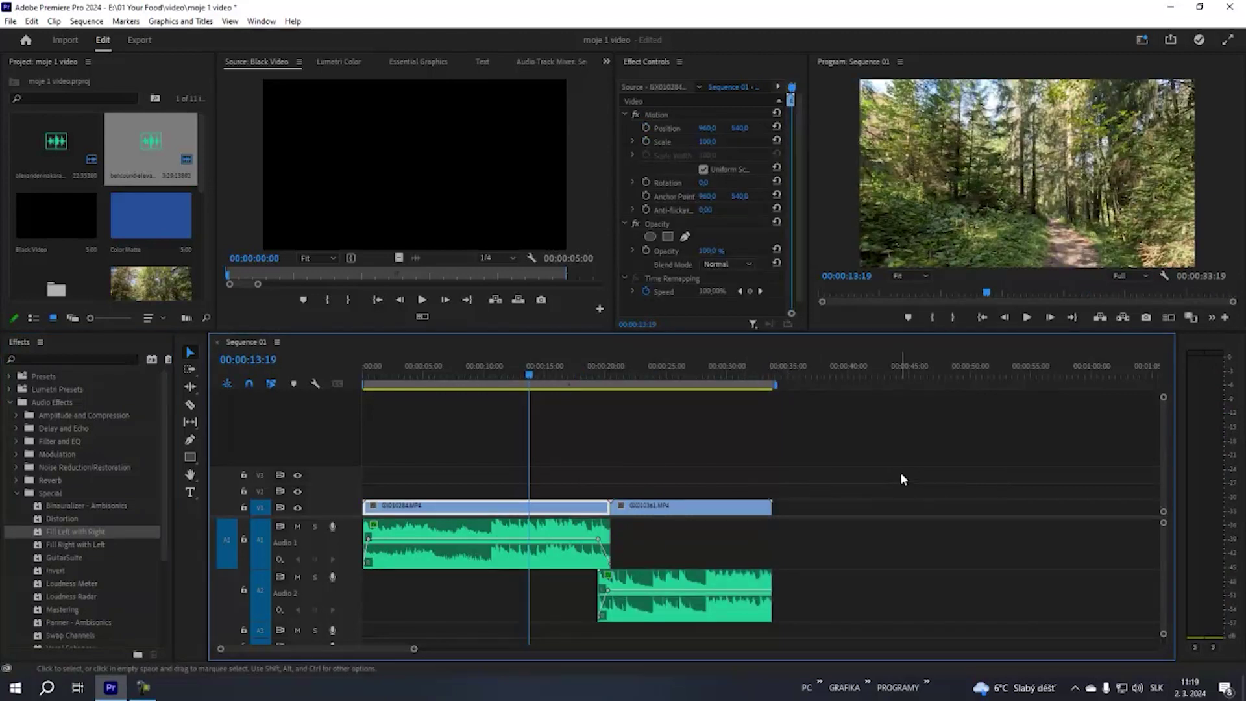
Collapse the Special folder and clear a trial 'eq' search from the Effects panel
{"action": "left_click", "coordinate": [16, 493]}
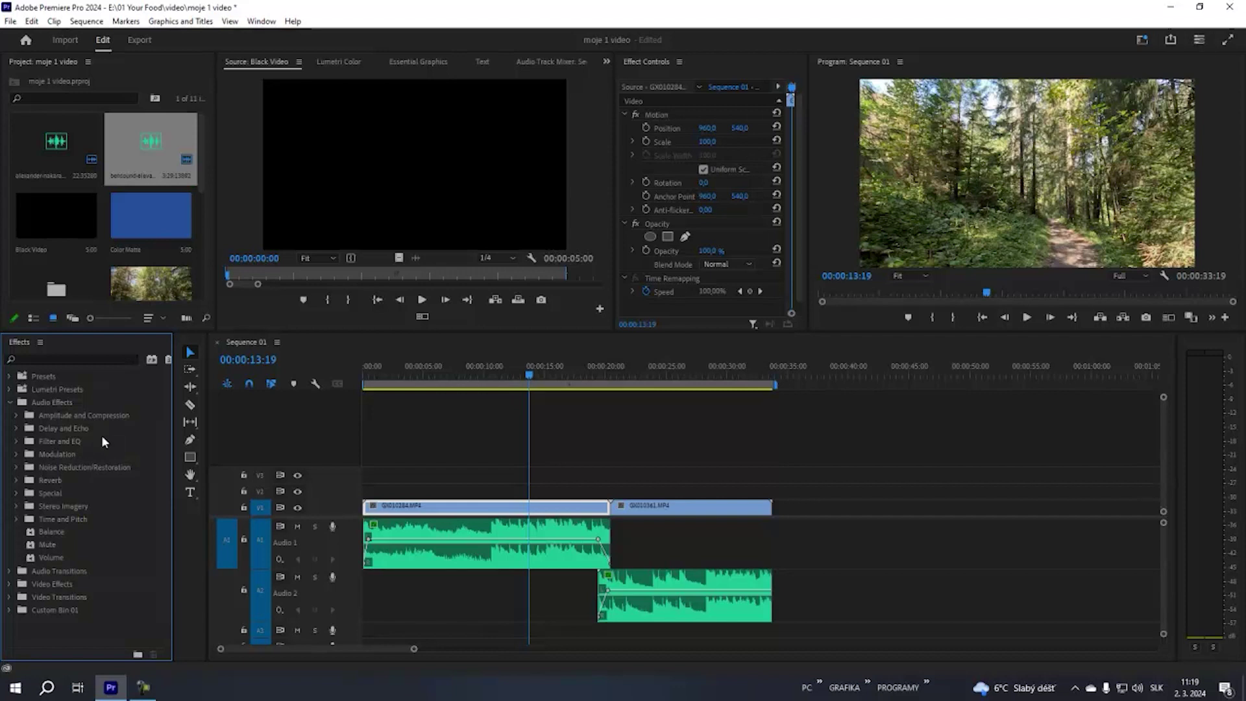
{"action": "left_click", "coordinate": [28, 361]}
{"action": "type", "text": "eq"}
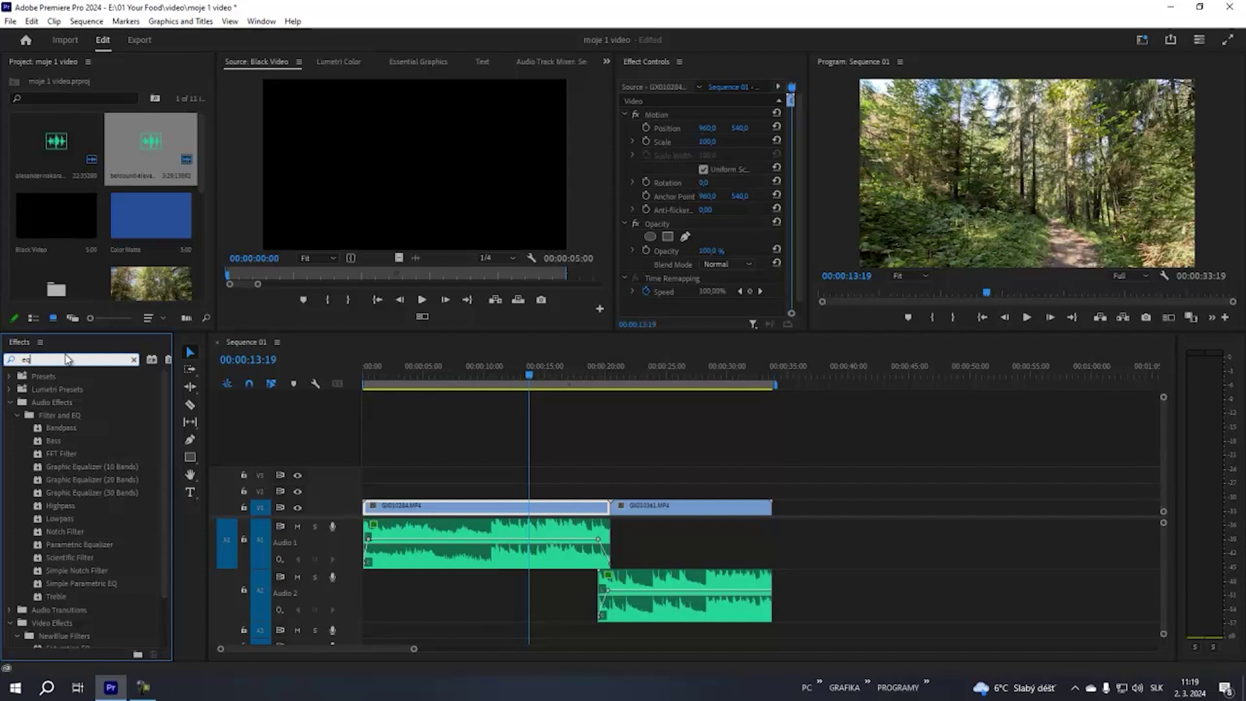
{"action": "key", "text": "BackSpace"}
{"action": "key", "text": "BackSpace"}
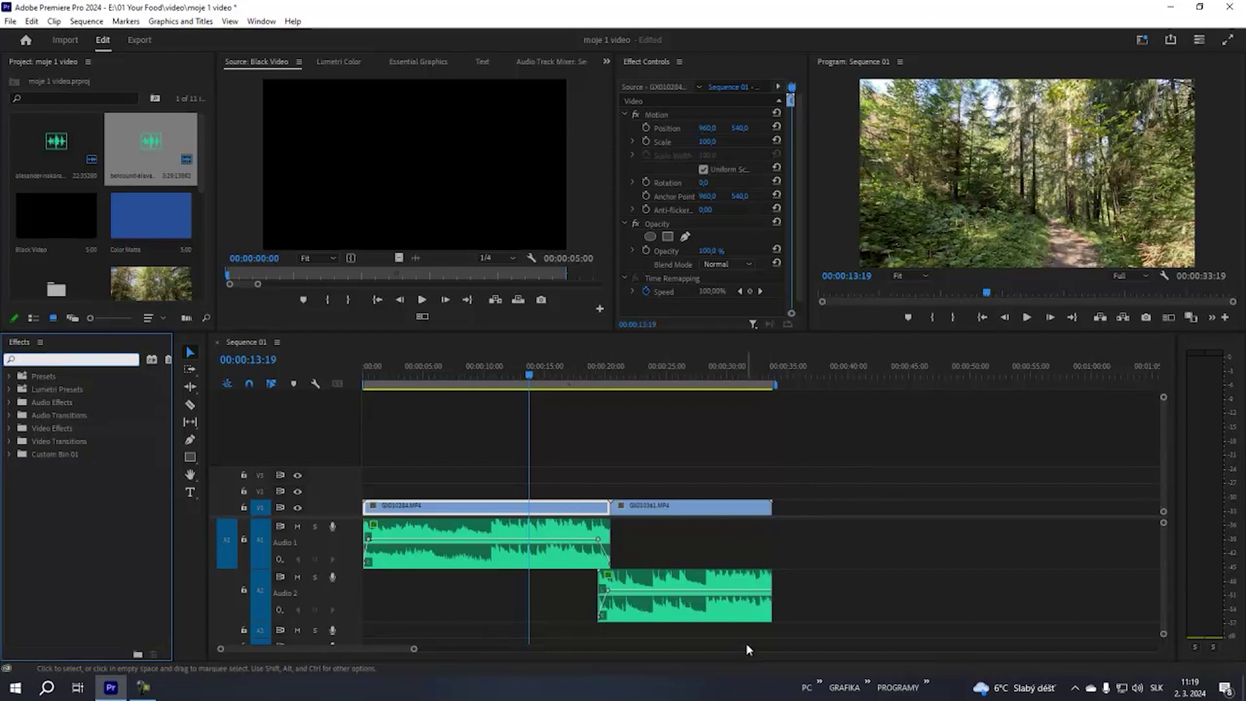
Rebalance the track faders in Sequence 01's Audio Track Mixer, then bring back the Source monitor
{"action": "left_click", "coordinate": [263, 21]}
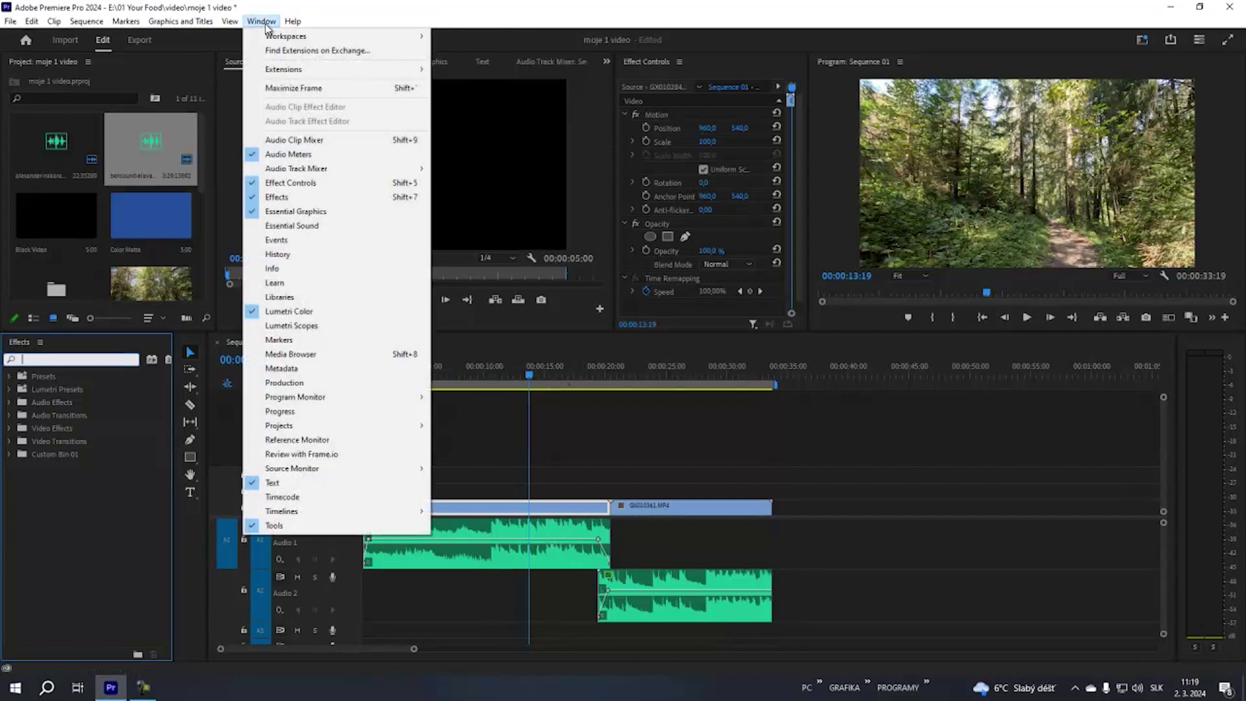
{"action": "mouse_move", "coordinate": [283, 172]}
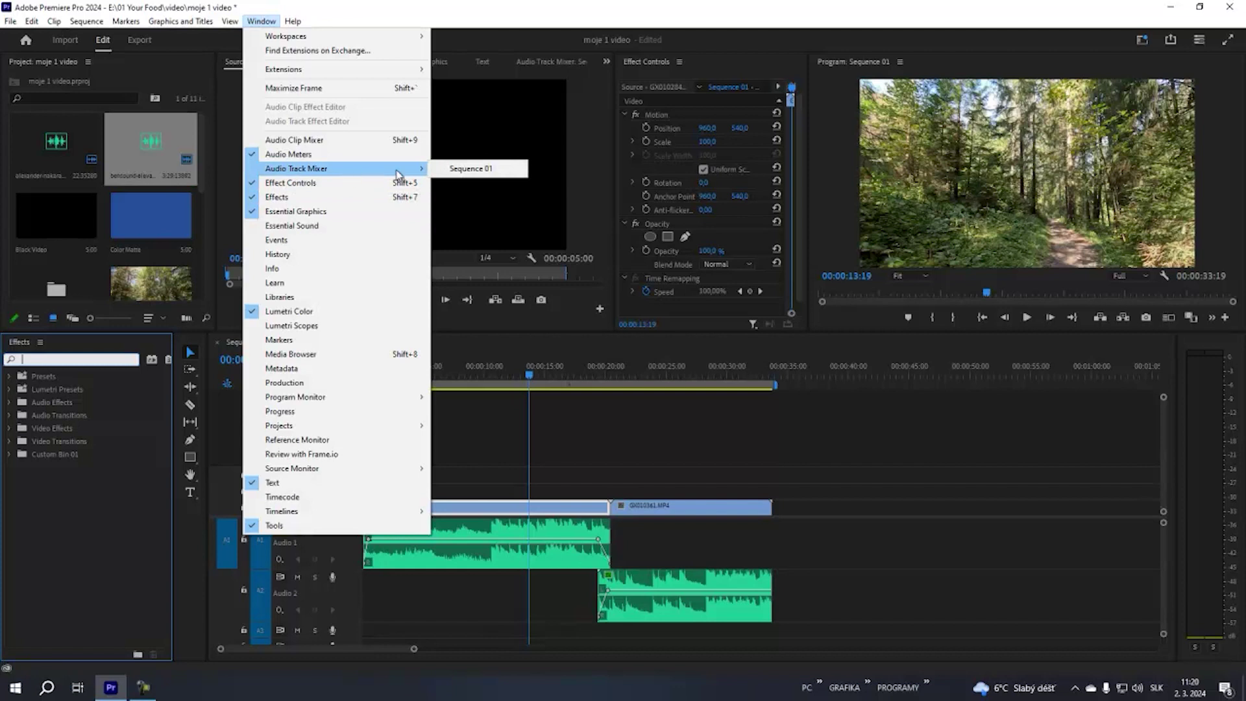
{"action": "left_click", "coordinate": [458, 169]}
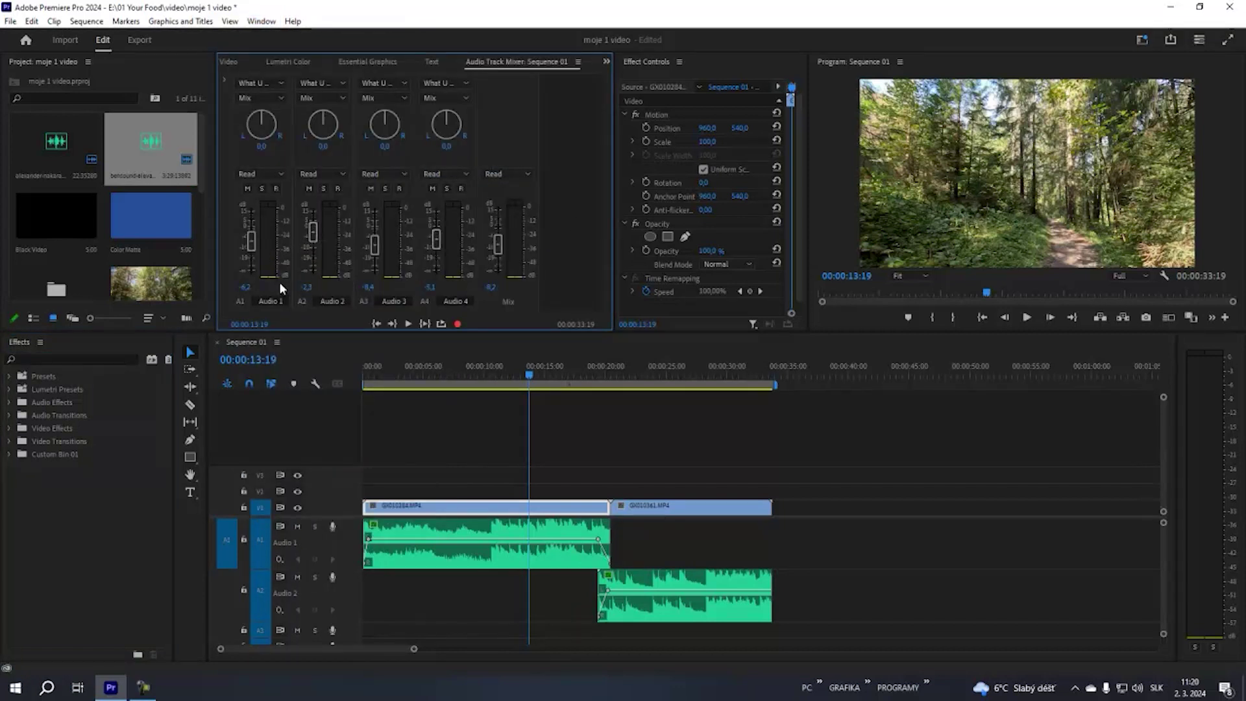
{"action": "left_click_drag", "start_coordinate": [312, 233], "coordinate": [379, 237]}
{"action": "left_click", "coordinate": [226, 61]}
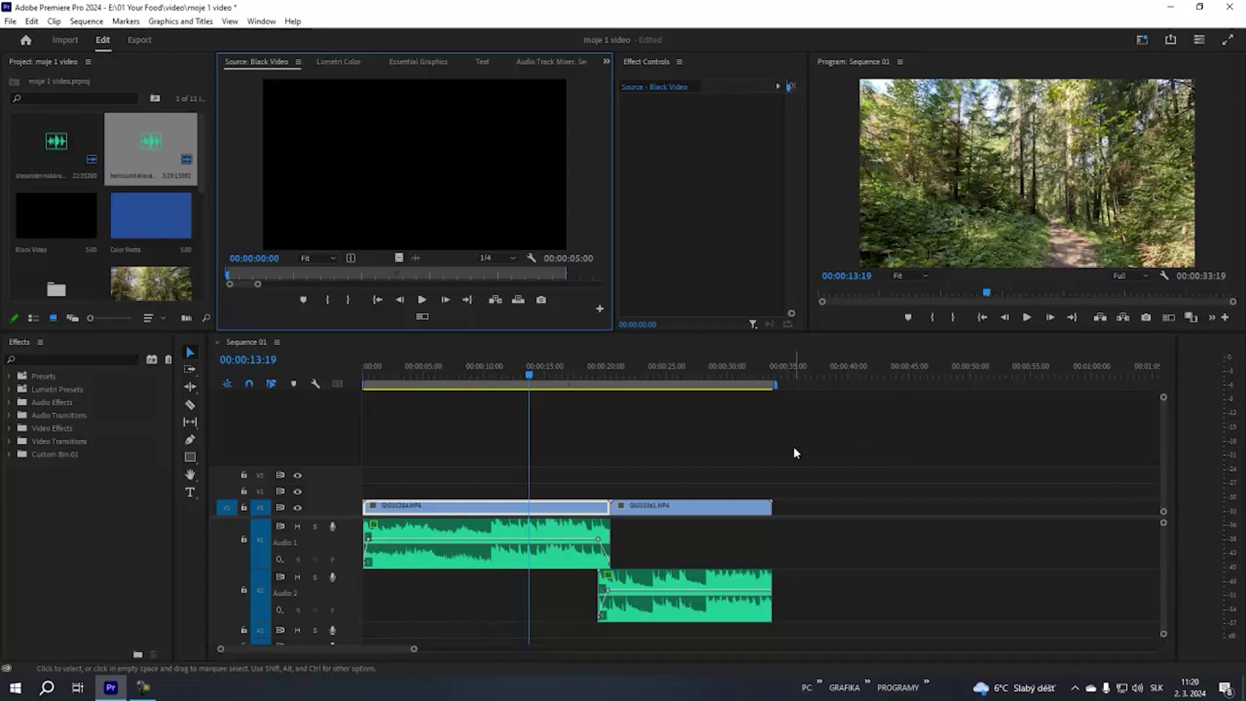
Marquee-select the sequence clips and send them to Adobe Audition via Edit in Adobe Audition
{"action": "mouse_move", "coordinate": [819, 460]}
{"action": "left_mouse_down"}
{"action": "mouse_move", "coordinate": [559, 606]}
{"action": "mouse_move", "coordinate": [449, 618]}
{"action": "left_mouse_up"}
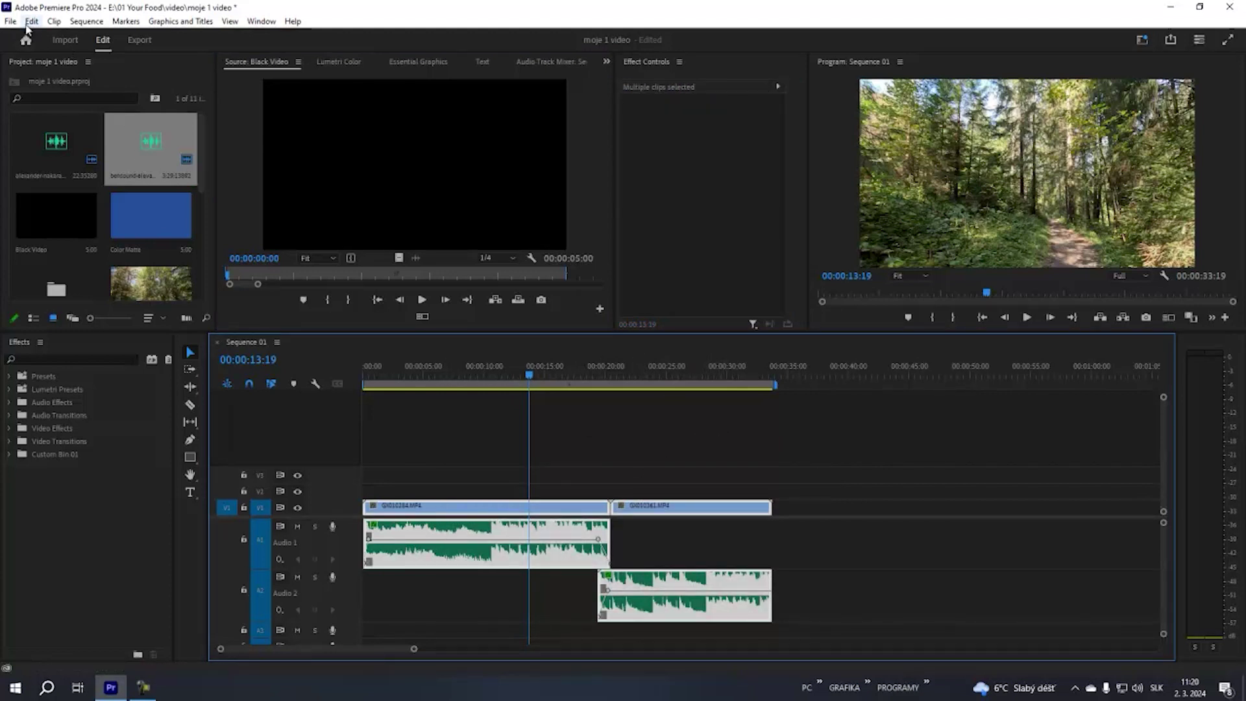
{"action": "left_click", "coordinate": [33, 23]}
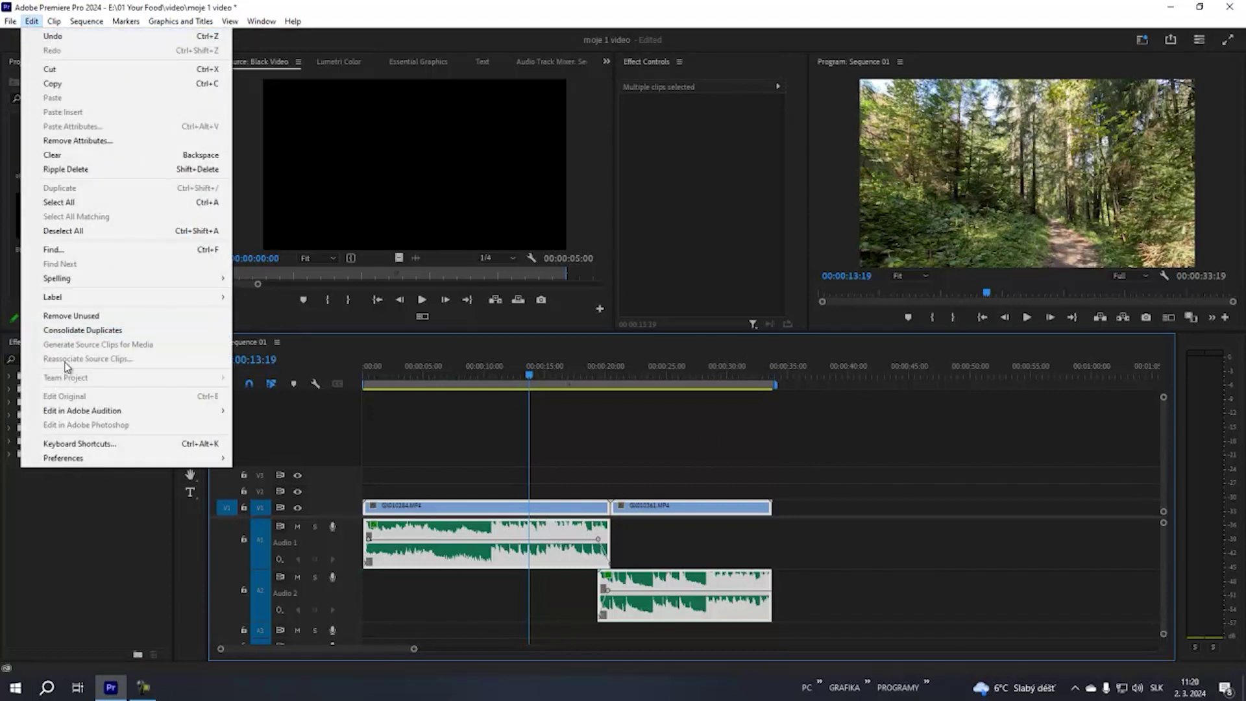
{"action": "mouse_move", "coordinate": [78, 415]}
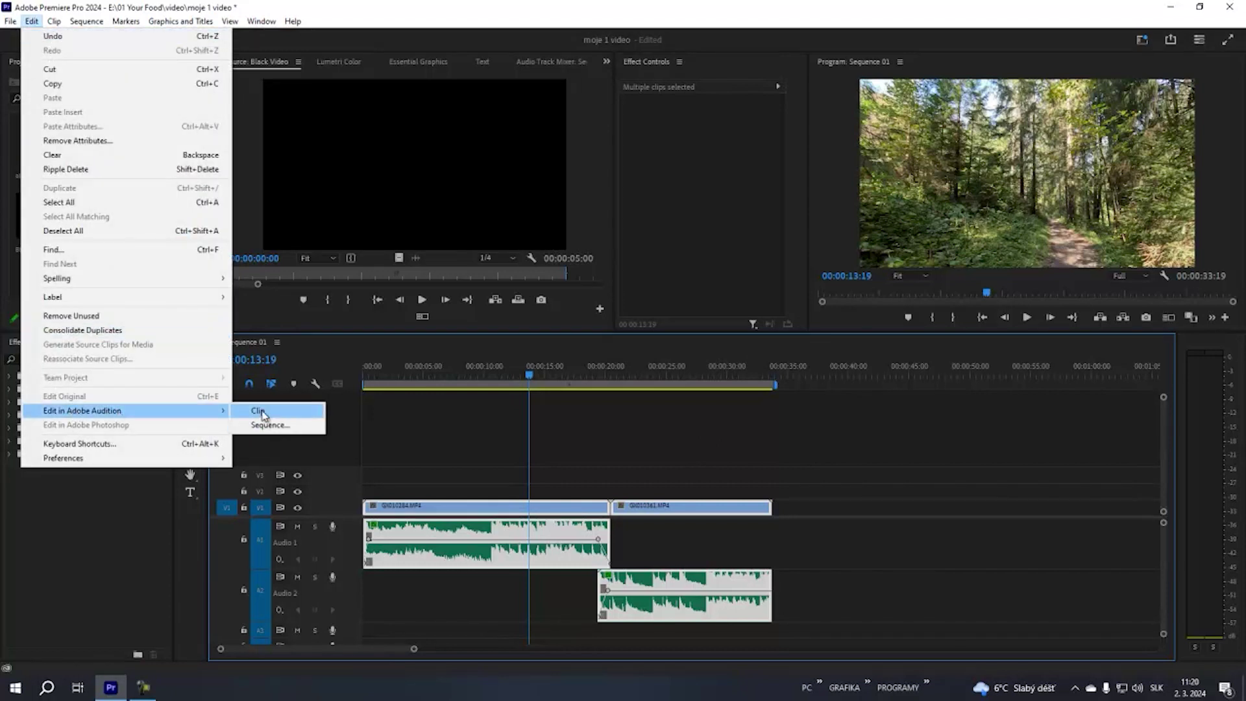
{"action": "left_click", "coordinate": [263, 412]}
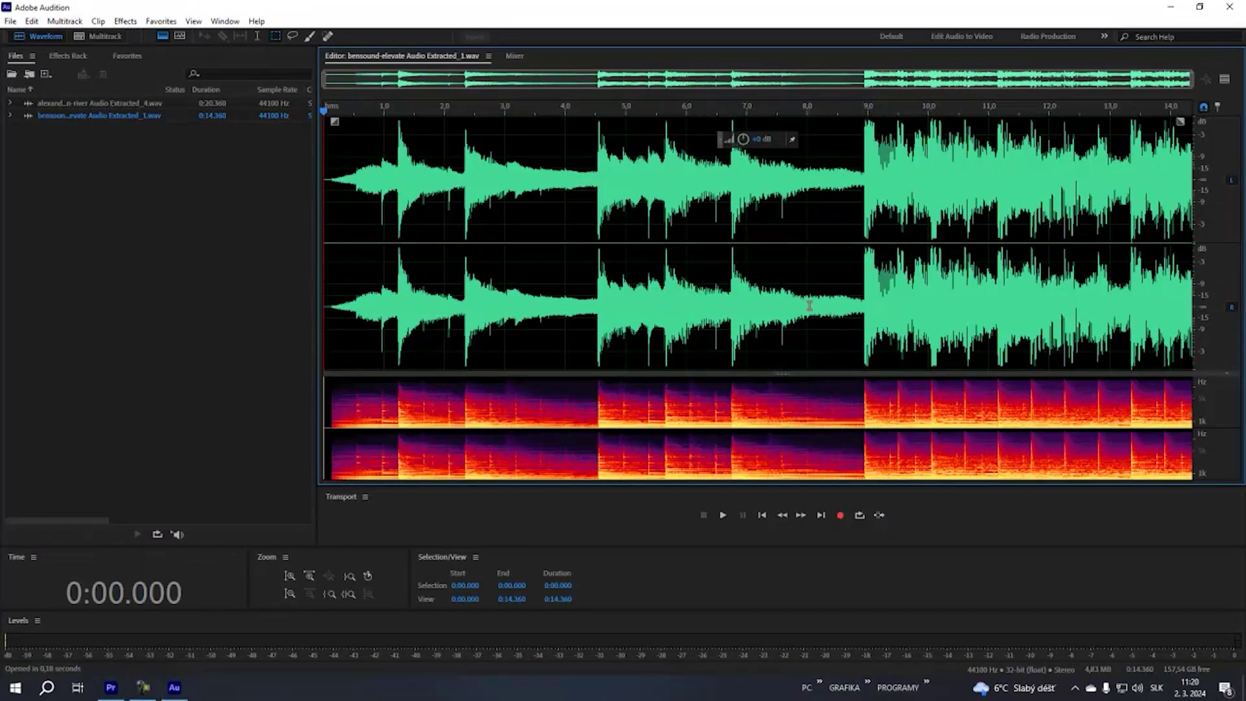
Create a new multitrack session with river music on Track 1 and elevate music on Track 2 near 18 seconds
{"action": "left_click", "coordinate": [103, 35]}
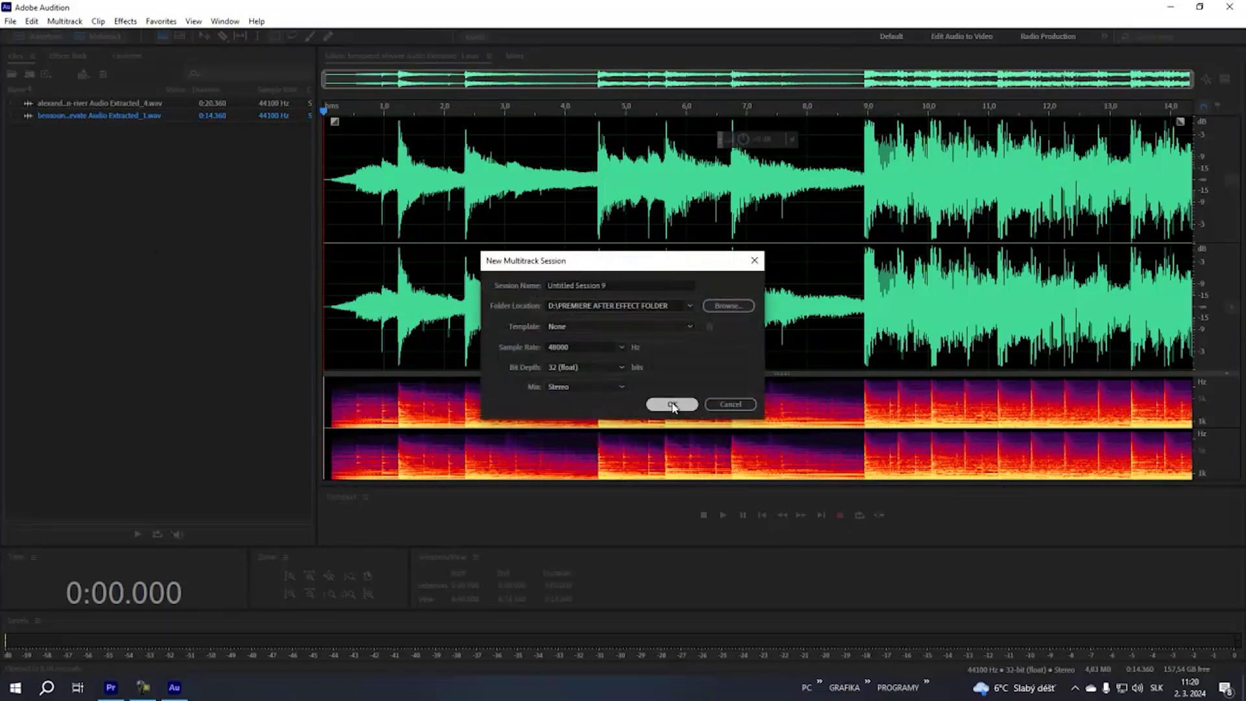
{"action": "left_click", "coordinate": [673, 405]}
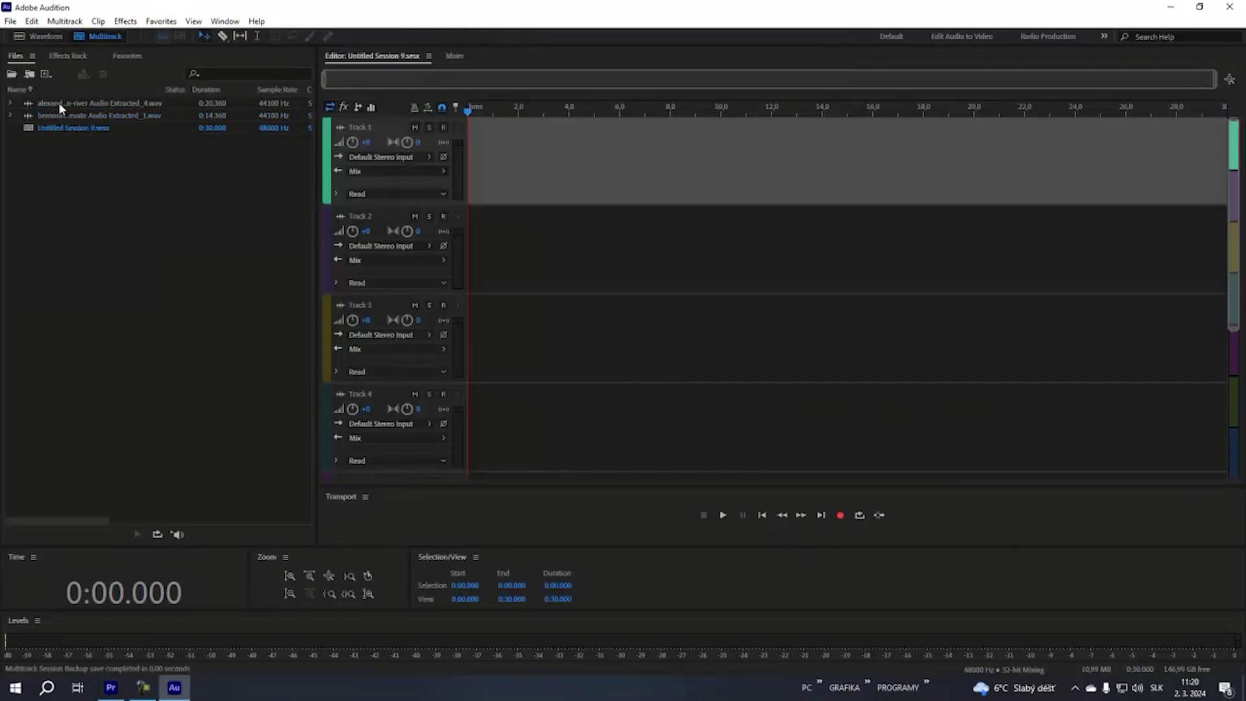
{"action": "left_click_drag", "start_coordinate": [58, 103], "coordinate": [306, 155]}
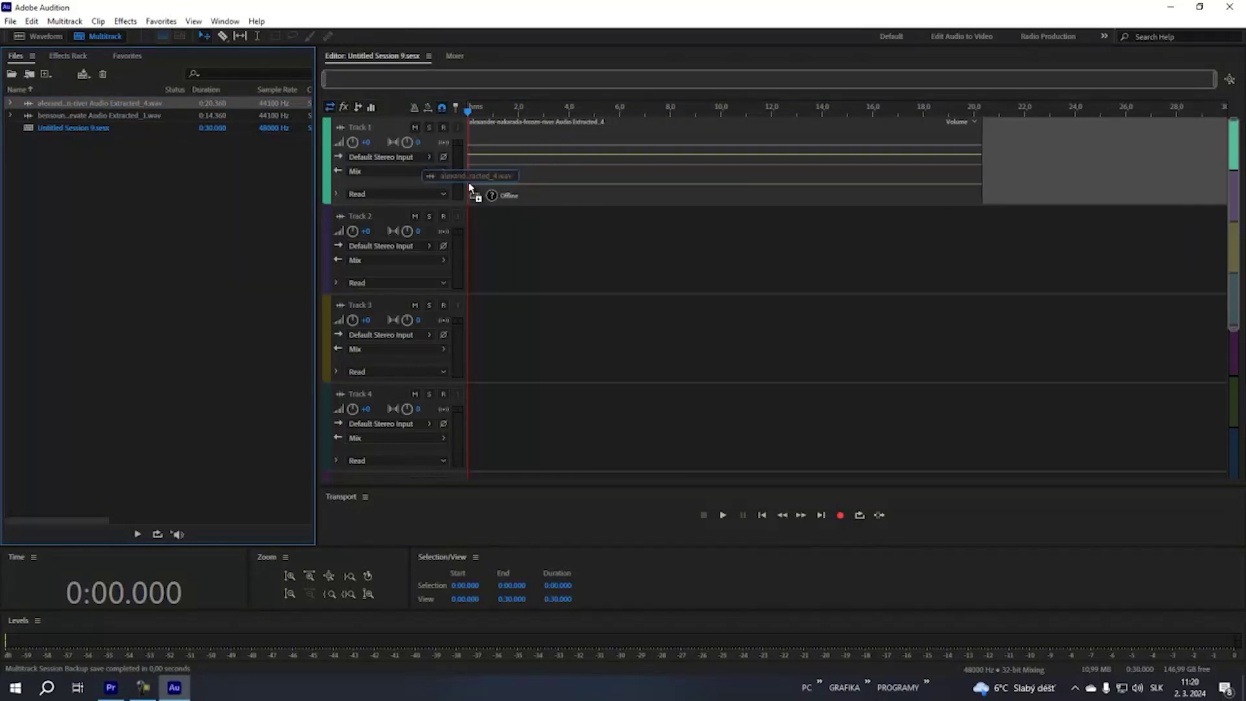
{"action": "left_click_drag", "start_coordinate": [523, 174], "coordinate": [471, 185]}
{"action": "left_click_drag", "start_coordinate": [124, 130], "coordinate": [918, 250]}
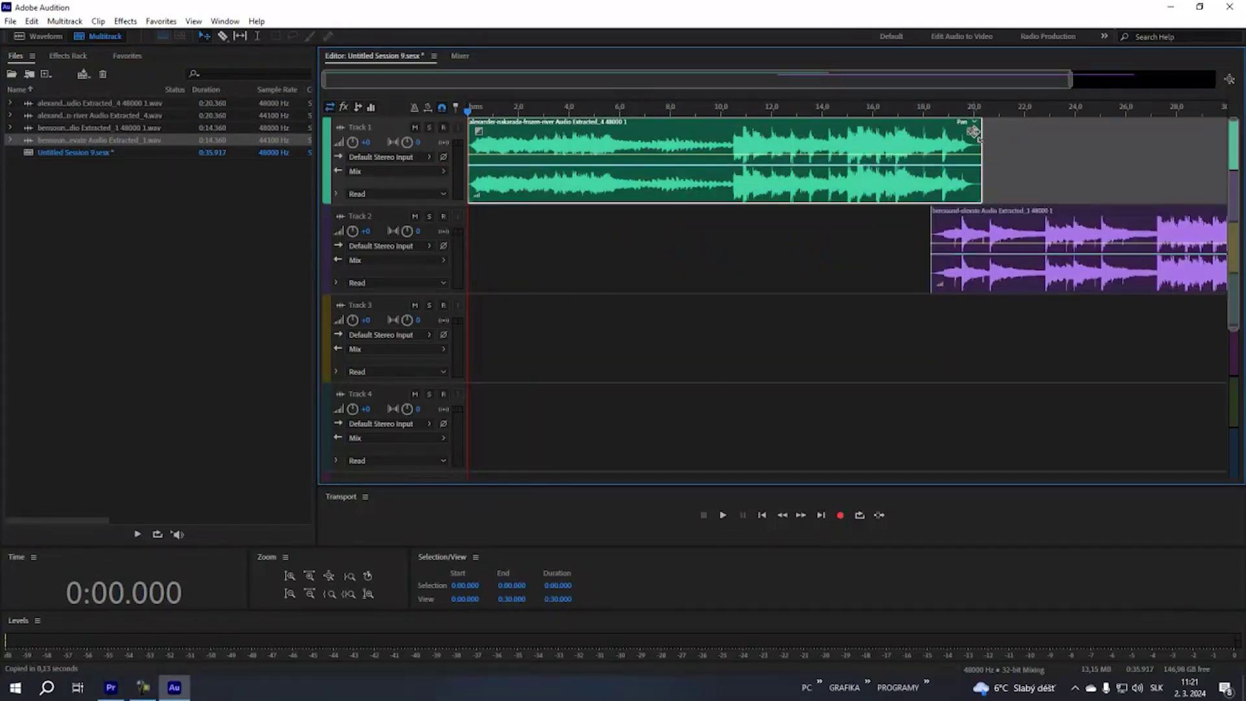
Fade out the end of the Track 1 clip and fade in the Track 2 clip
{"action": "mouse_move", "coordinate": [974, 132]}
{"action": "left_mouse_down"}
{"action": "mouse_move", "coordinate": [929, 136]}
{"action": "mouse_move", "coordinate": [925, 166]}
{"action": "left_mouse_up"}
{"action": "left_click", "coordinate": [968, 251]}
{"action": "left_click_drag", "start_coordinate": [940, 214], "coordinate": [992, 246]}
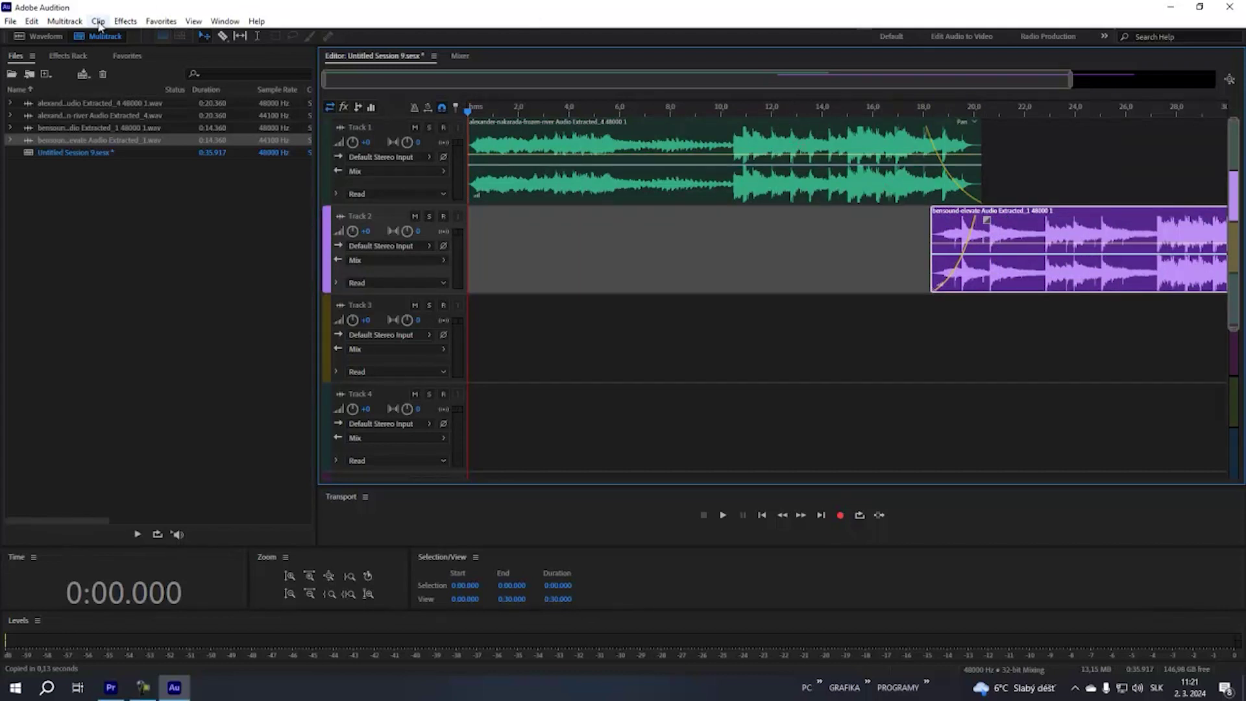
Close Audition without adding effects, saving the multitrack session
{"action": "left_click", "coordinate": [125, 21]}
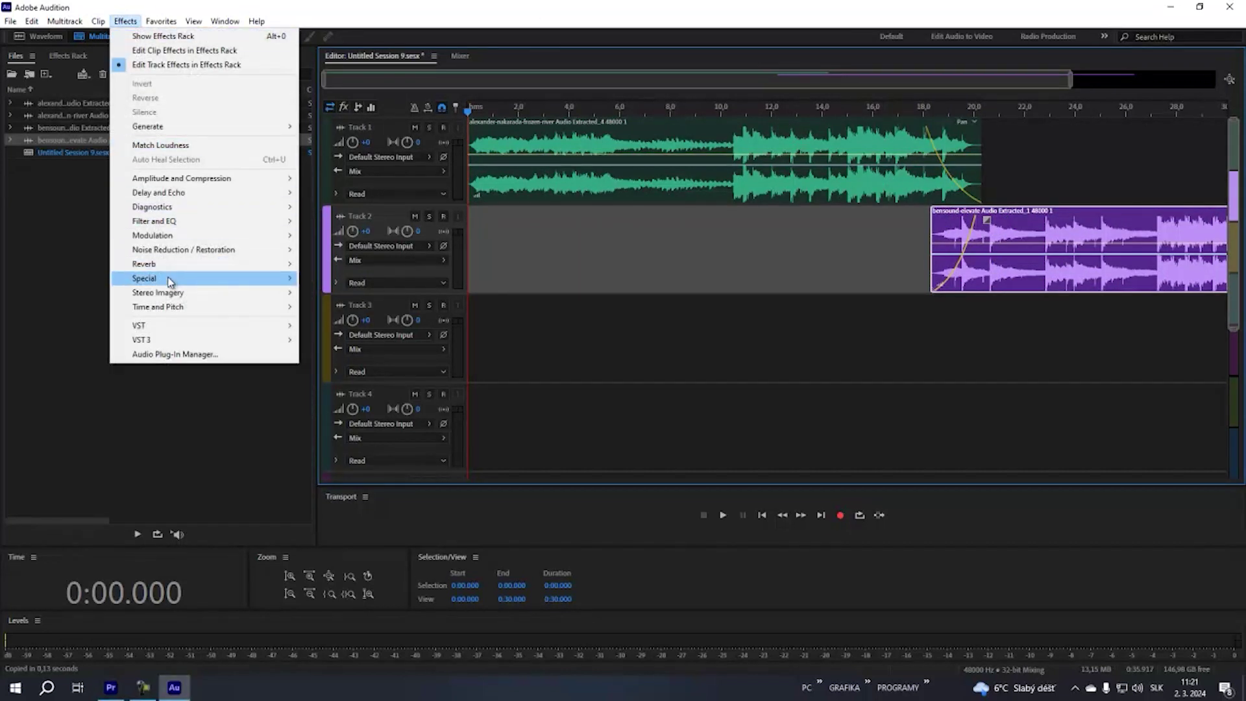
{"action": "mouse_move", "coordinate": [165, 250]}
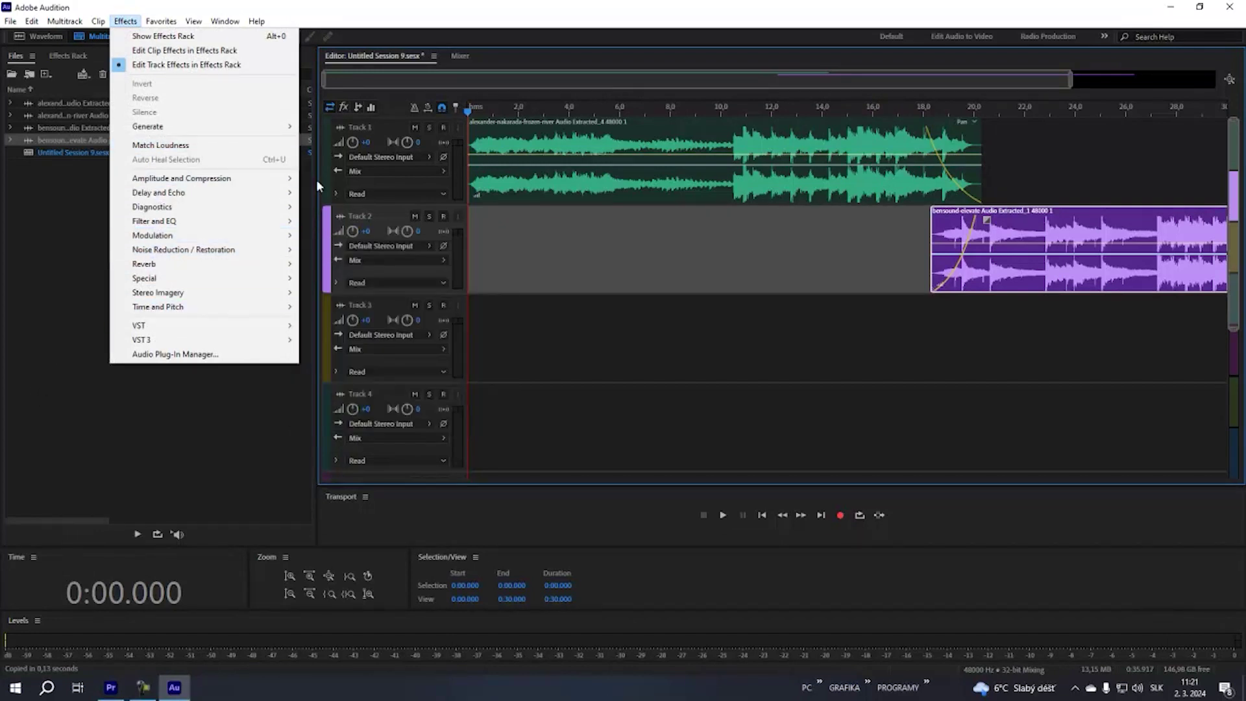
{"action": "left_click", "coordinate": [439, 16]}
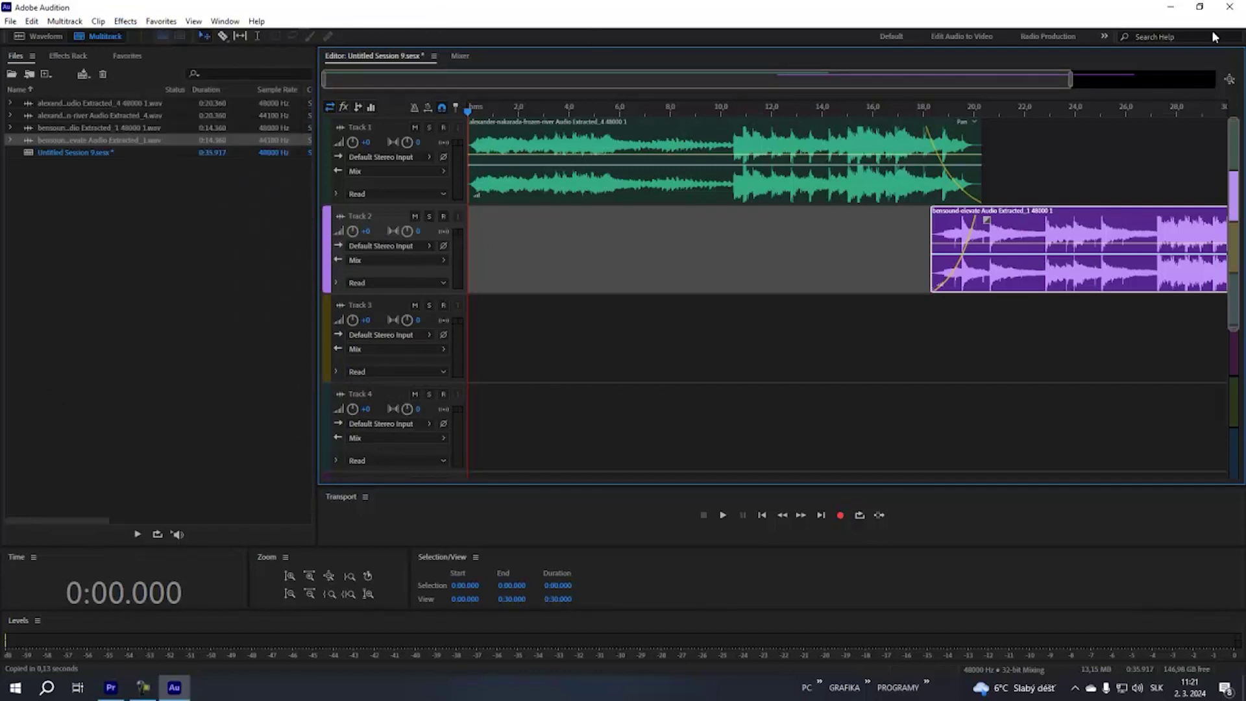
{"action": "left_click", "coordinate": [1229, 10]}
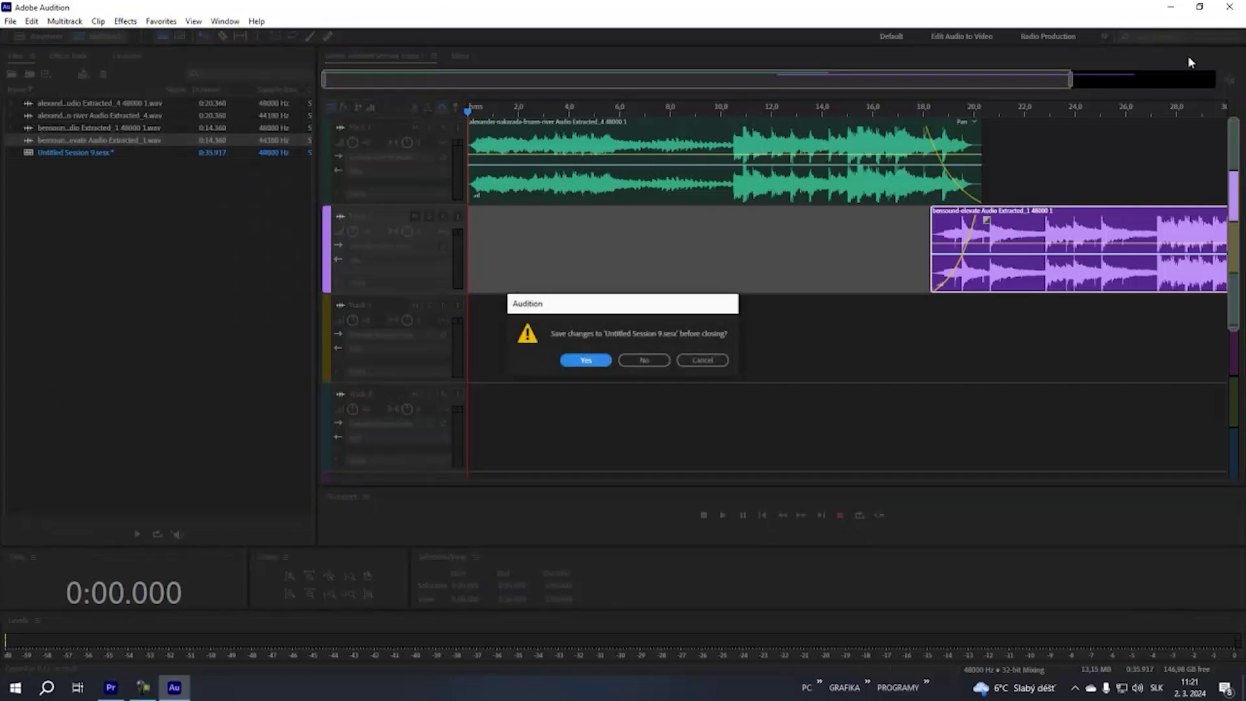
{"action": "left_click", "coordinate": [588, 362]}
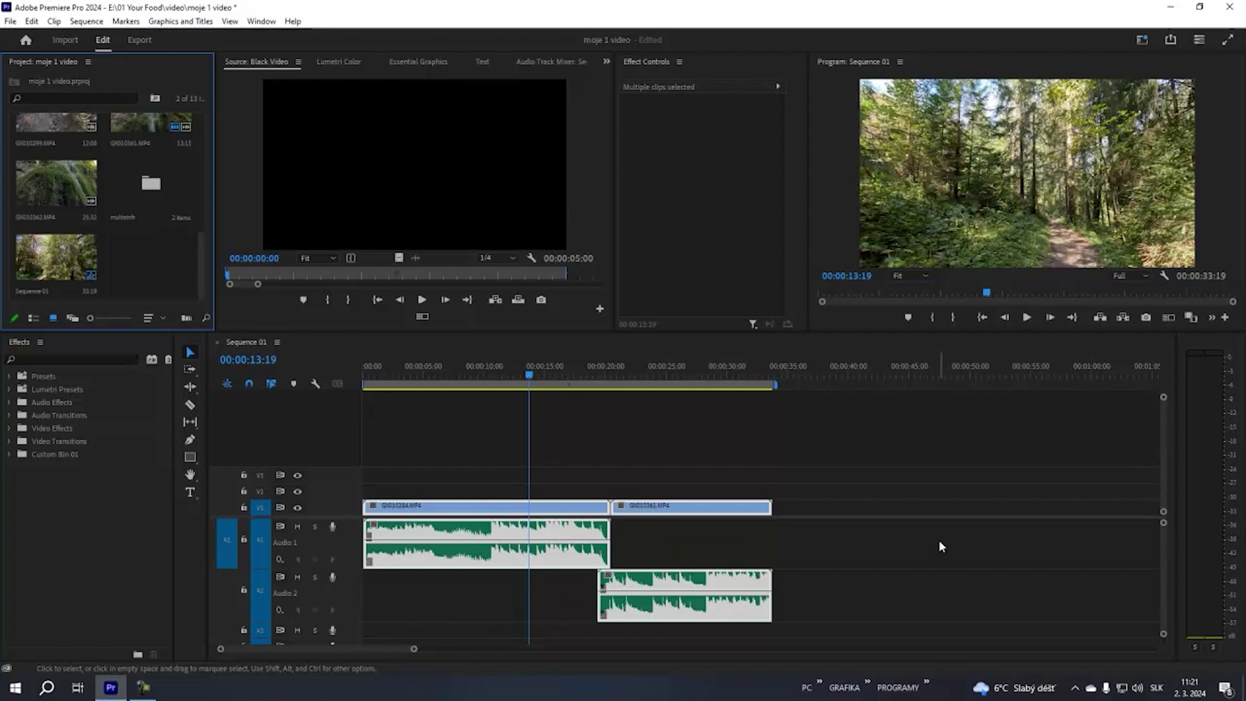
Select the A1 music clip and scrub its Volume Level from 0,0 dB to 15,0 dB
{"action": "left_click", "coordinate": [482, 536]}
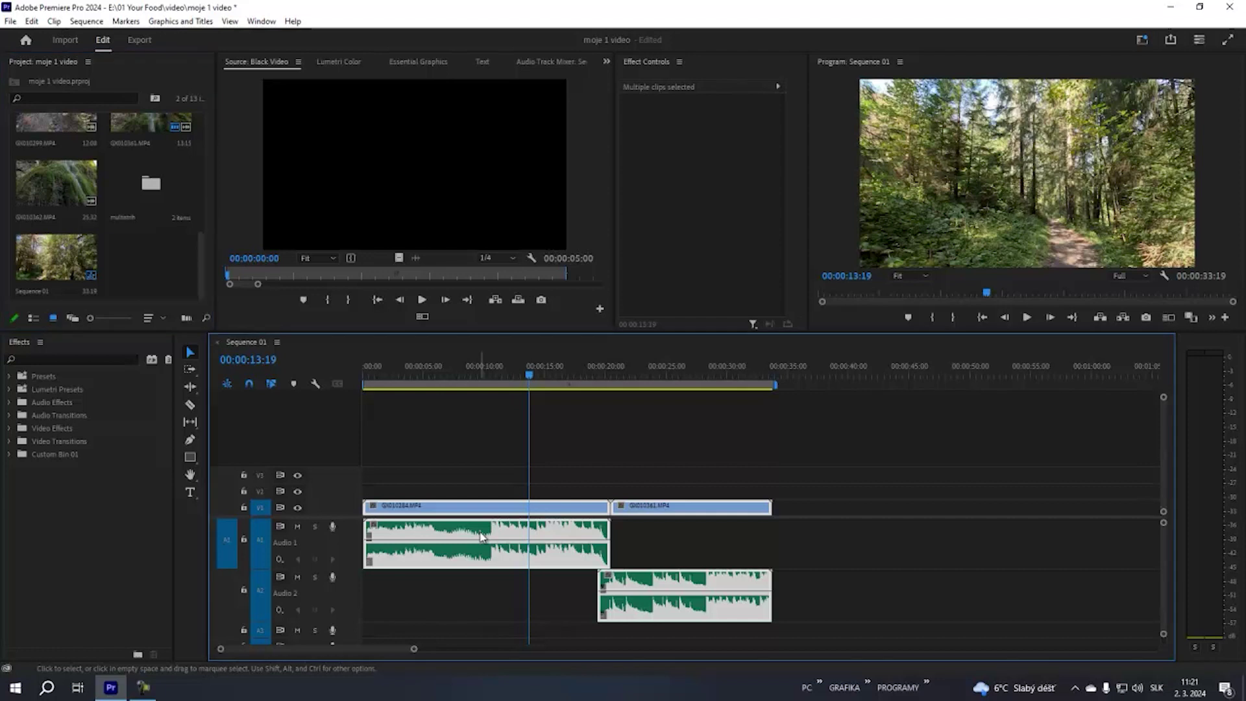
{"action": "left_click", "coordinate": [870, 538]}
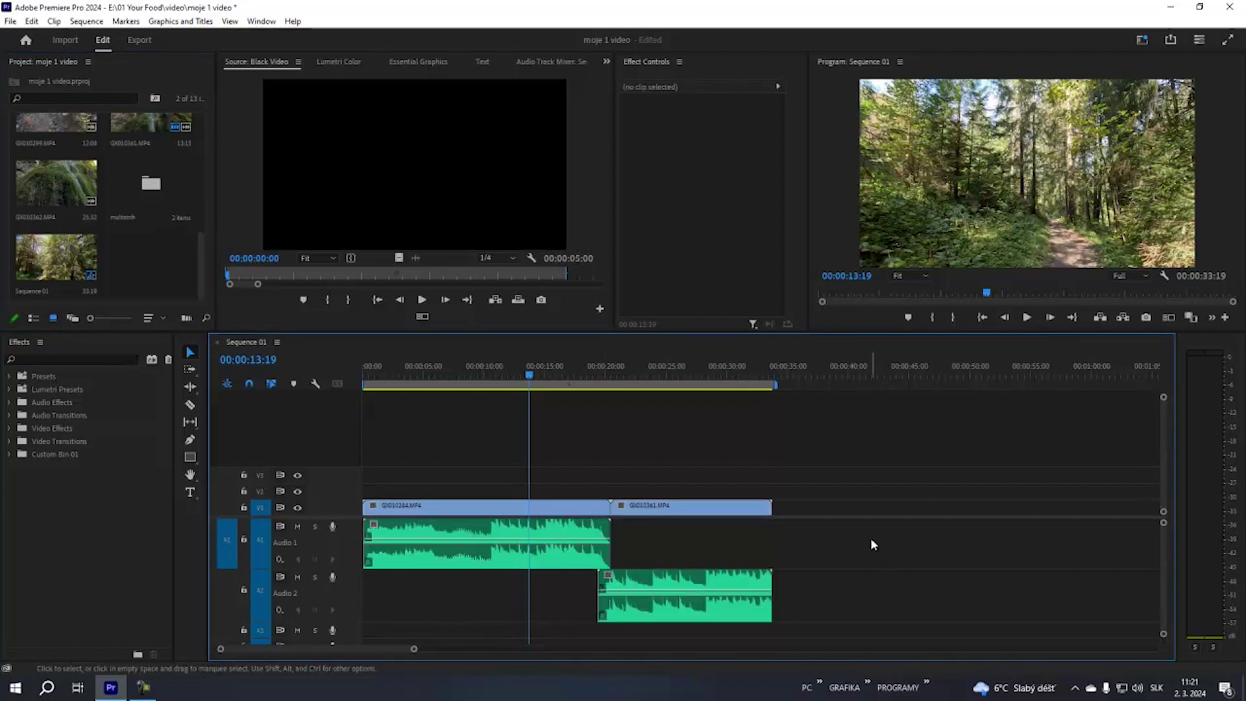
{"action": "left_click", "coordinate": [495, 547]}
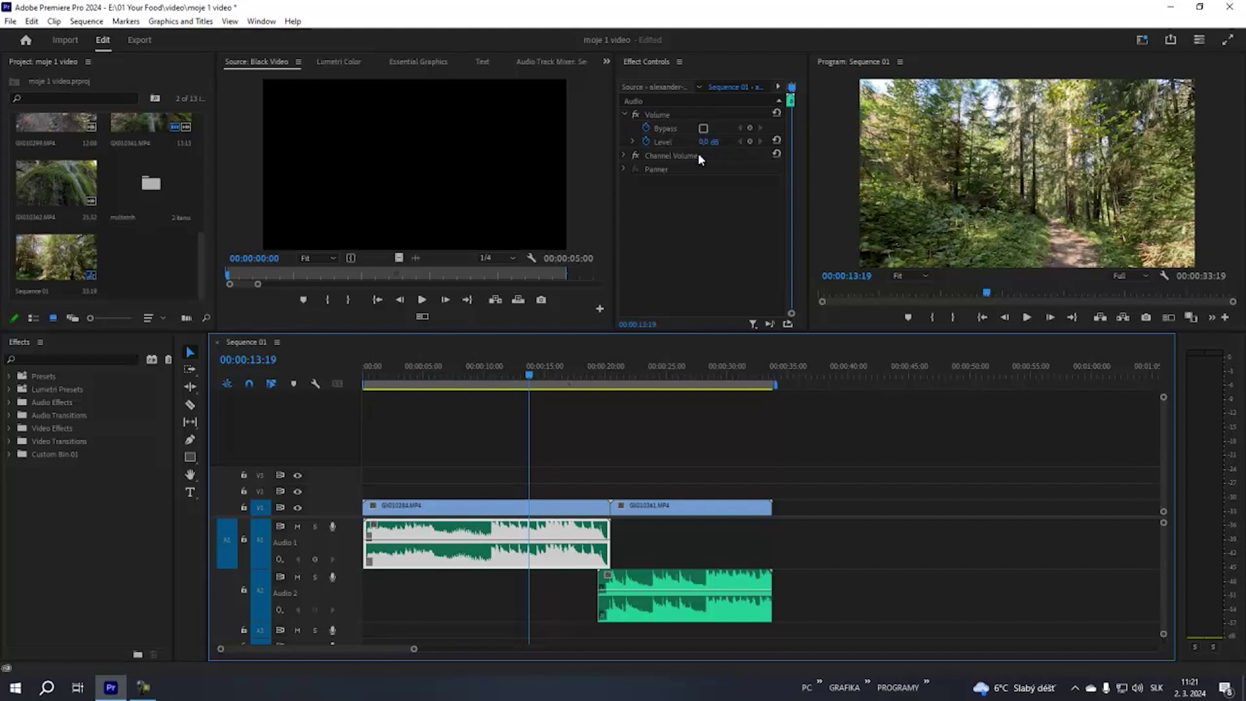
{"action": "left_click_drag", "start_coordinate": [706, 142], "coordinate": [727, 141]}
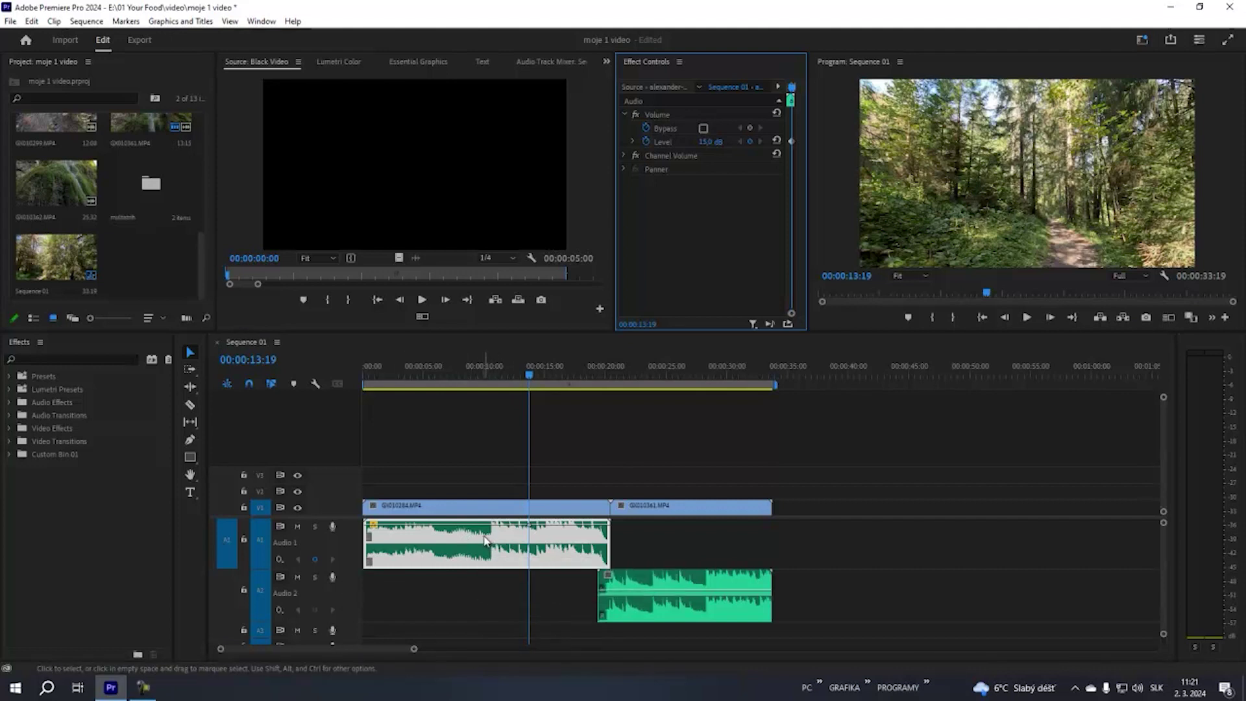
Boost the A1 music clip's audio gain by 20 dB via Audio Gain
{"action": "right_click", "coordinate": [487, 539]}
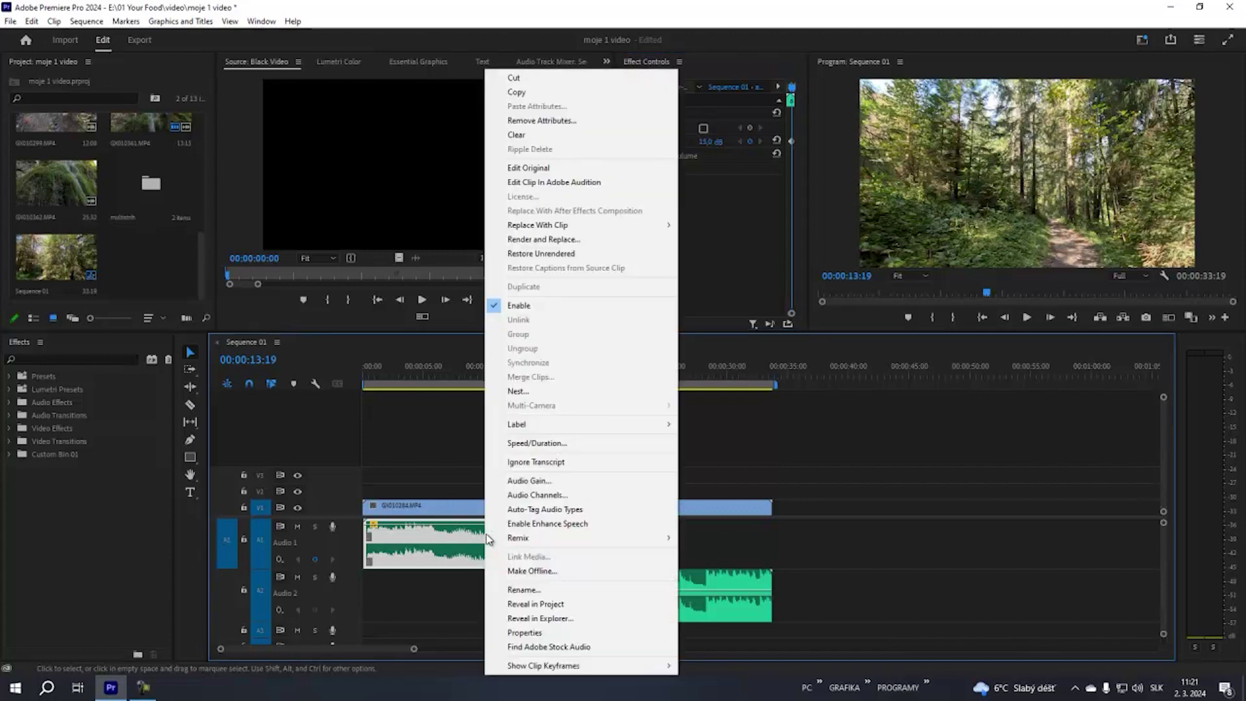
{"action": "left_click", "coordinate": [535, 484]}
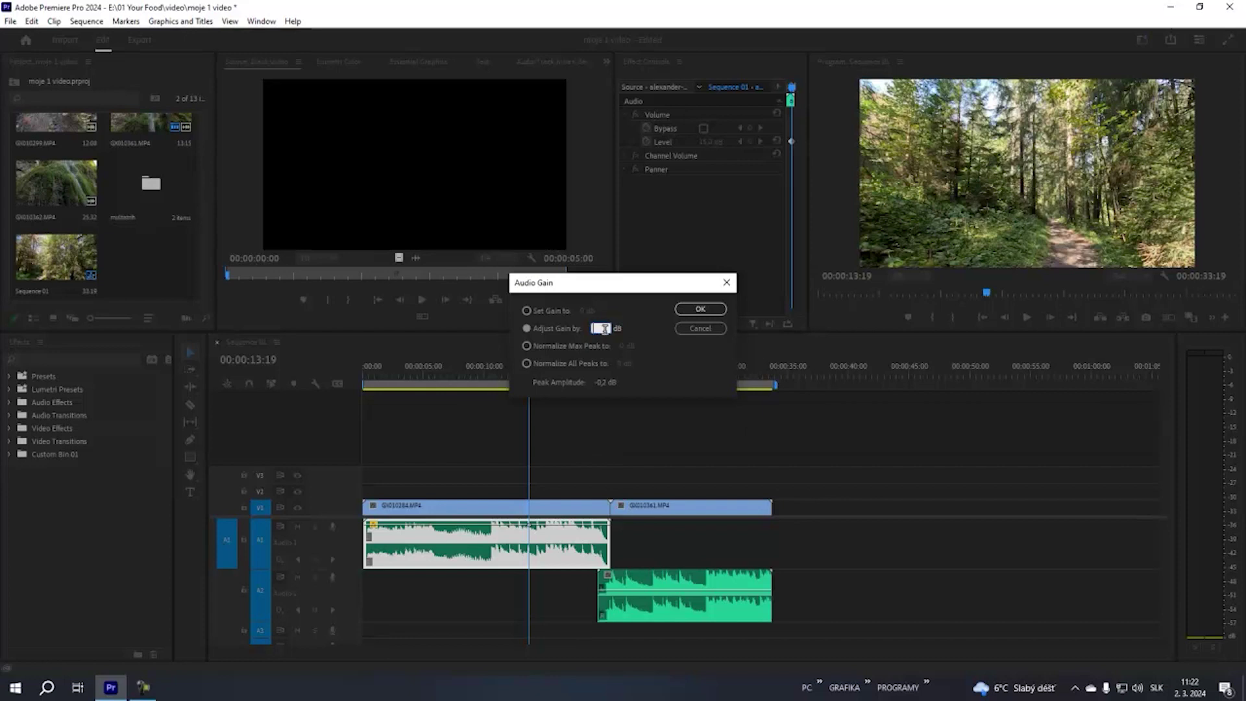
{"action": "left_click", "coordinate": [704, 310]}
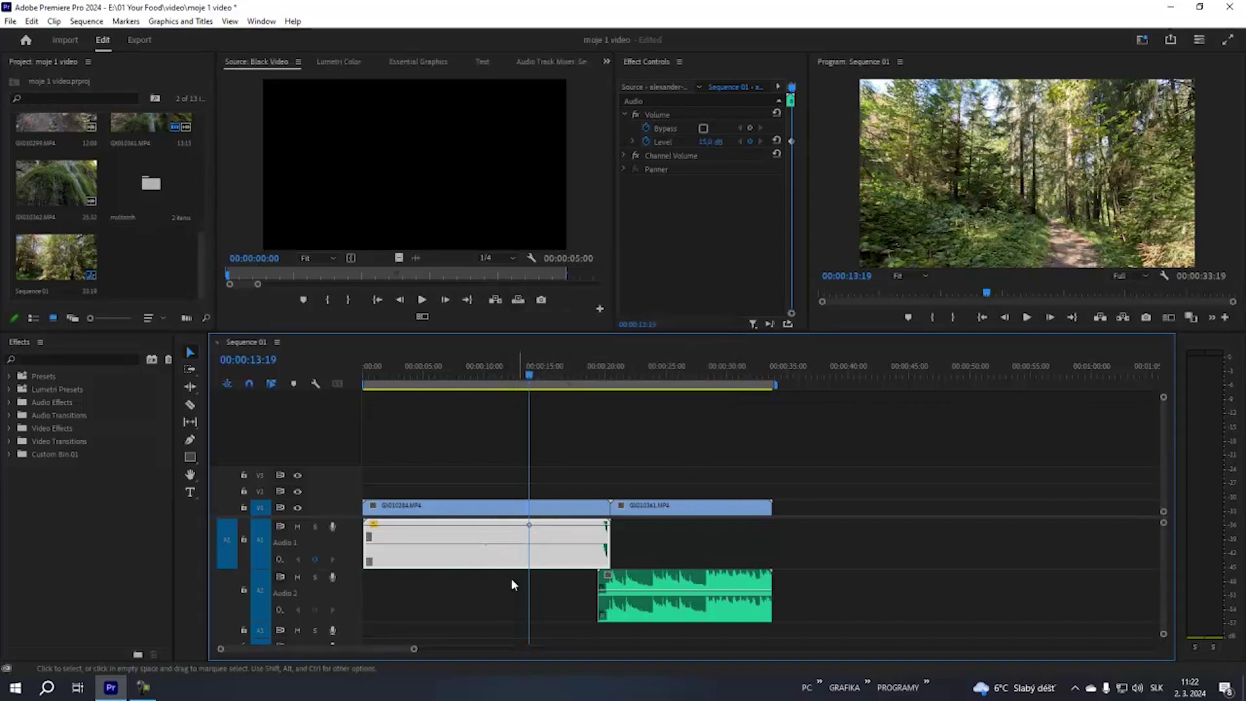